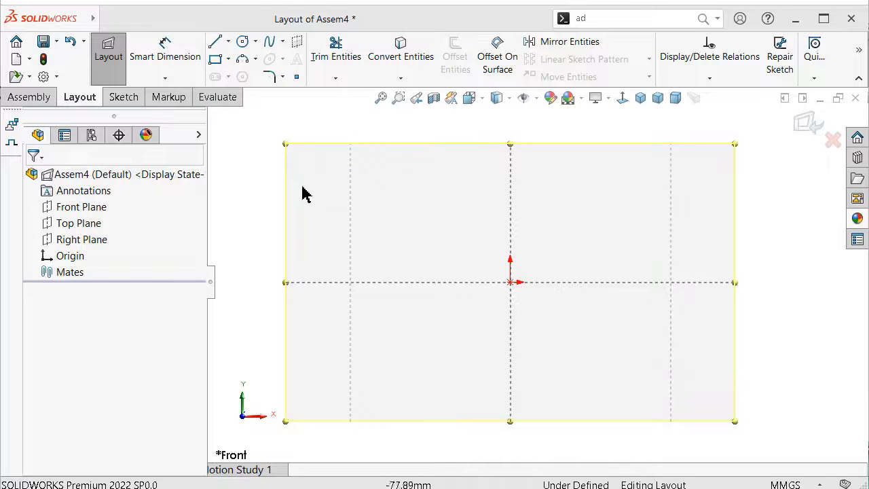
Sketch a circle about 74 mm in diameter centred on the origin in the layout
key("s")
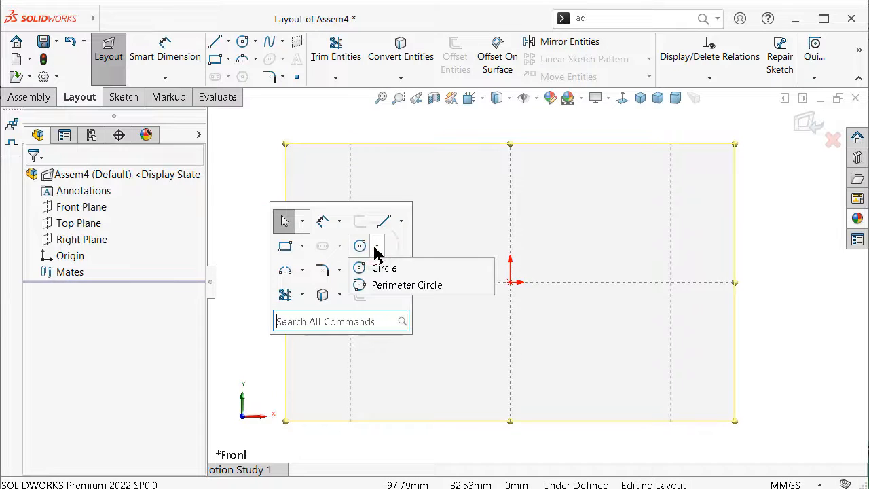
left_click(384, 269)
left_click(509, 282)
left_click(470, 200)
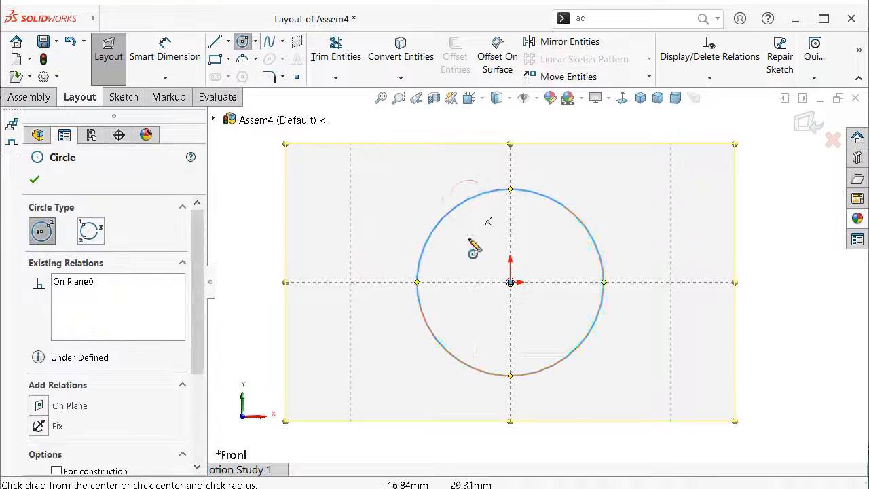
Draw a vertical centerline about 83 mm long from the origin straight down past the circle
key("s")
left_click(604, 245)
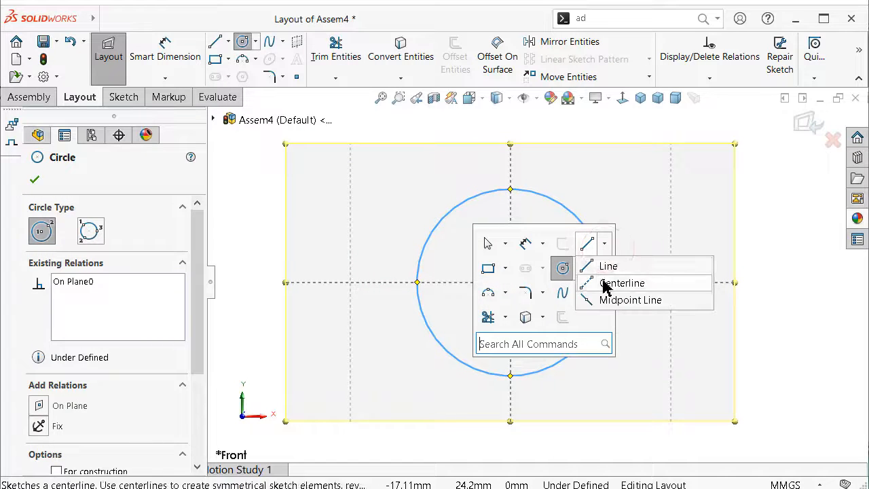
left_click(602, 283)
left_click(510, 282)
scroll(529, 319, "up", 2)
scroll(529, 338, "up", 3)
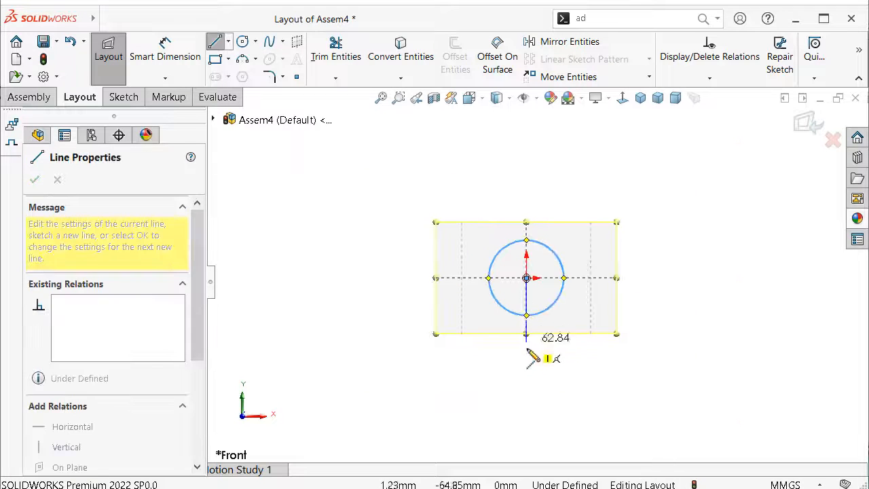
left_click(527, 362)
key("Escape")
Draw a horizontal midpoint line about 222 mm long, centred on the lower end of the vertical centerline
key("s")
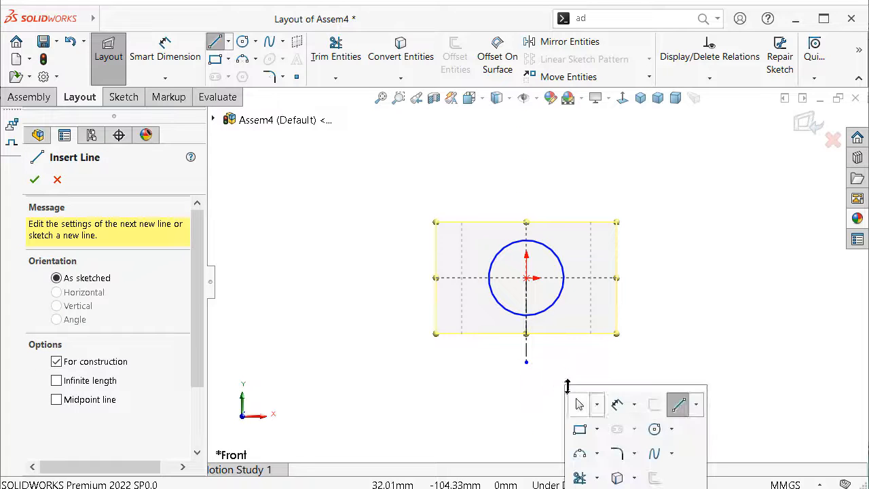
left_click(700, 406)
left_click(709, 461)
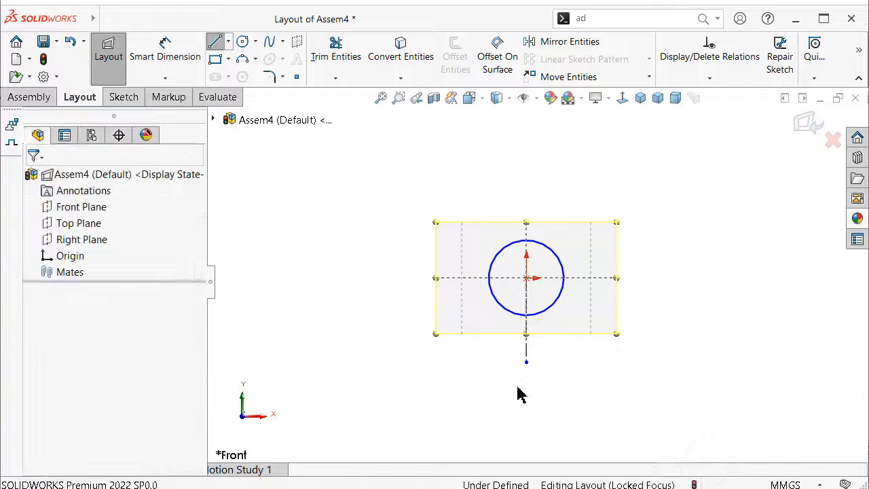
left_click(526, 362)
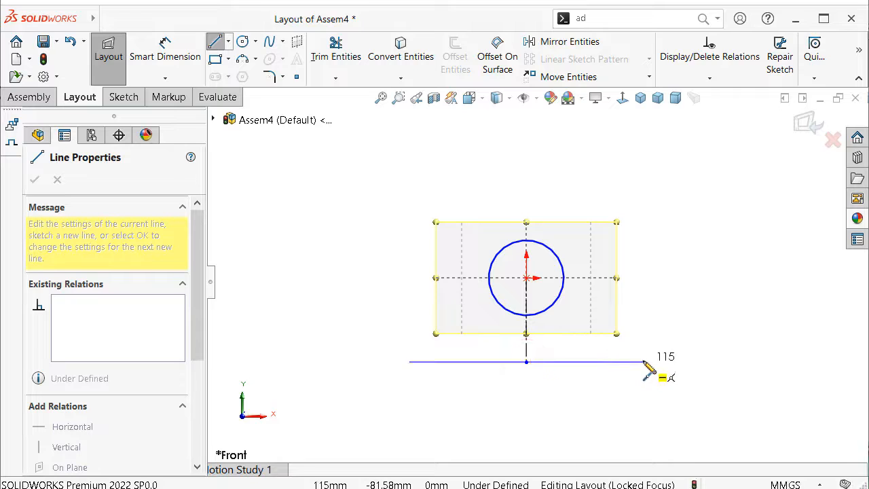
left_click(639, 361)
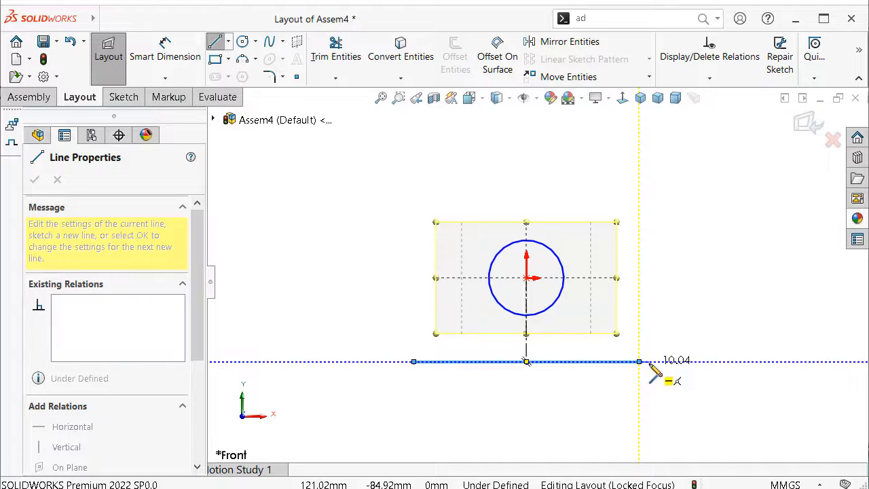
key("Escape")
Draw a horizontal centerline across the circle's full diameter, passing through the origin
key("s")
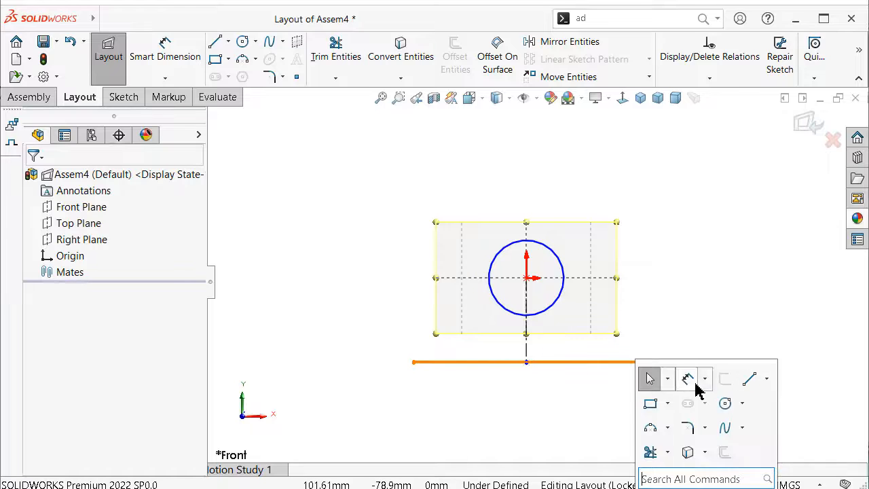
left_click(766, 379)
left_click(772, 416)
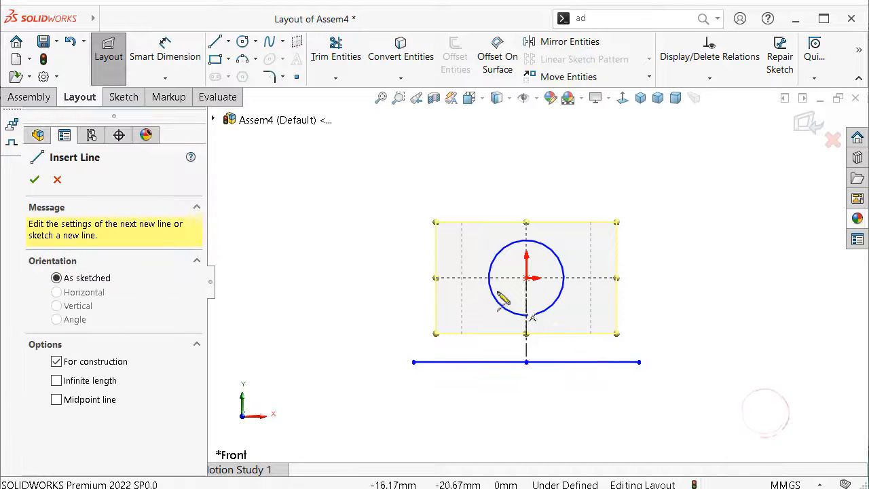
left_click(489, 278)
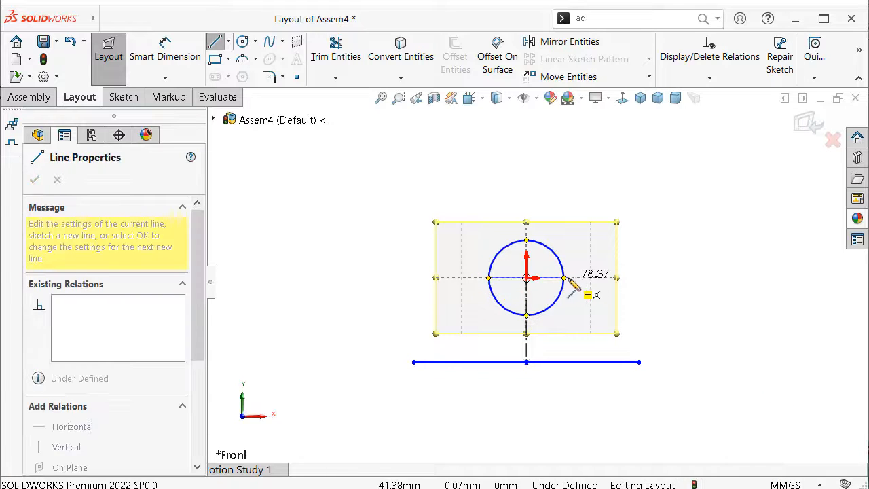
left_click(563, 279)
key("Escape")
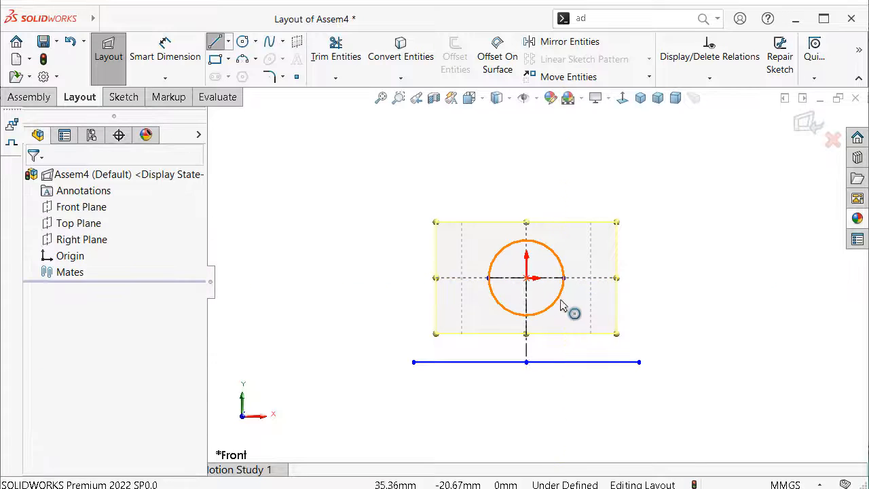
Convert the circle and the lower horizontal line to construction geometry
left_click(555, 309)
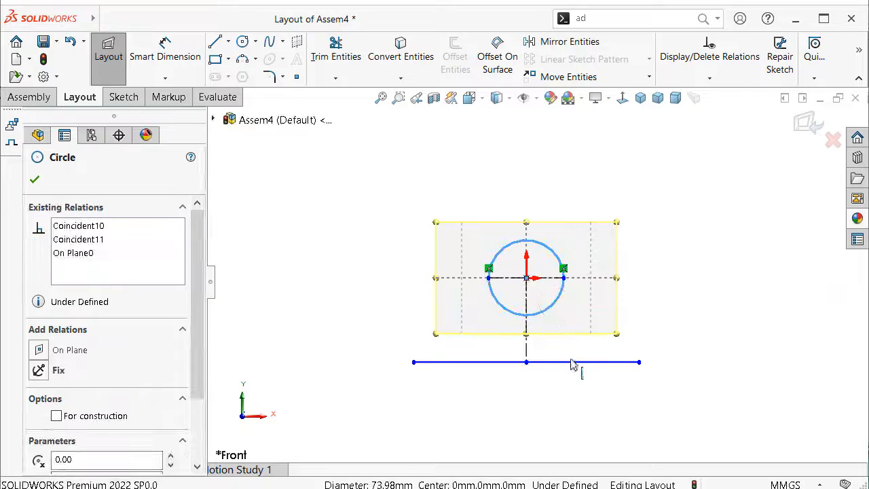
left_click(590, 371, "ctrl")
left_click(634, 323)
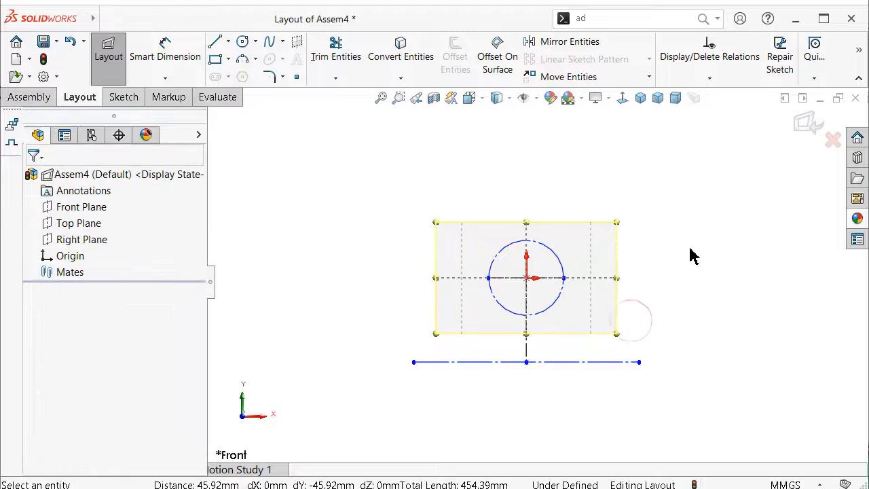
Mirror the lower horizontal line about the circle's horizontal centerline, keeping the original
left_click(553, 44)
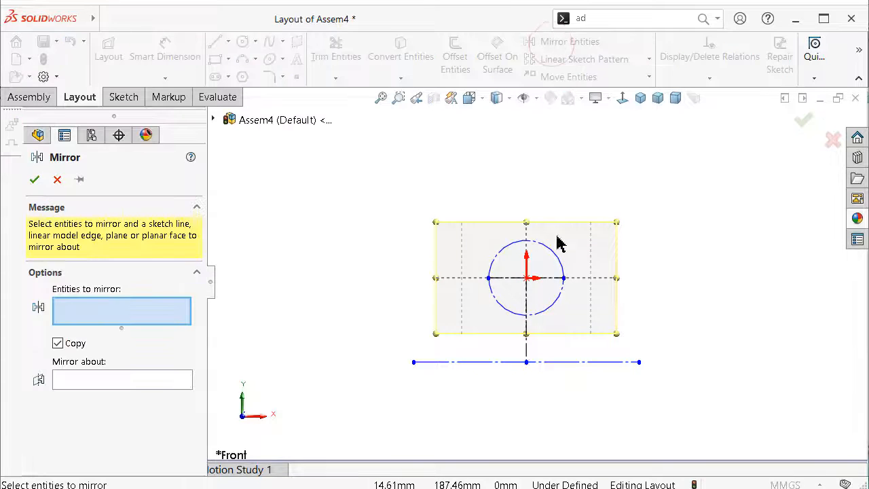
left_click(439, 364)
left_click(511, 278)
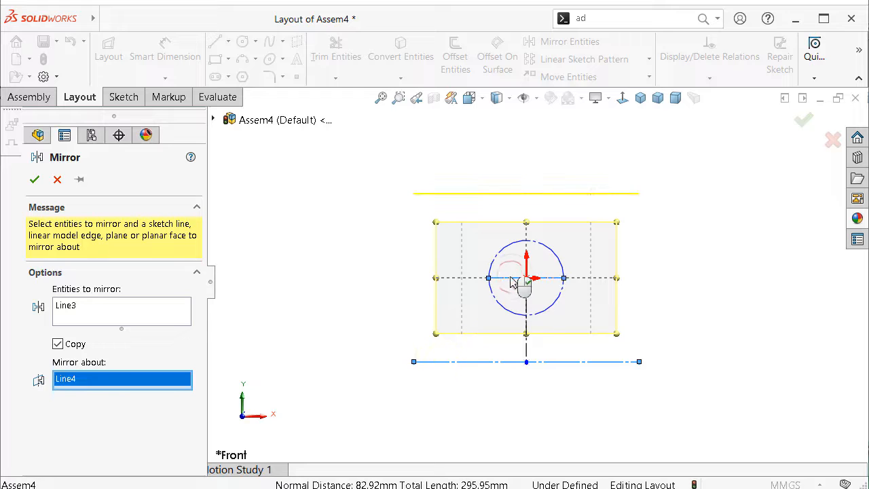
key("Return")
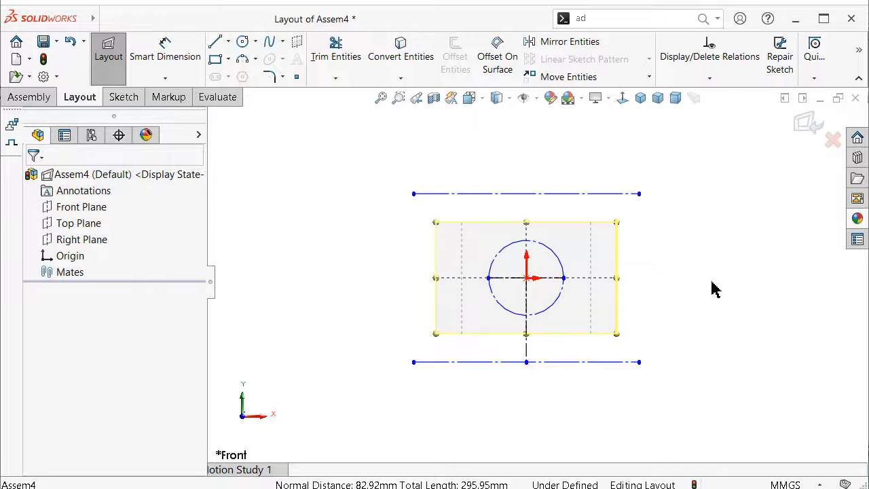
Dimension the circle's diameter as 80 mm
right_click_drag(713, 281, 711, 171)
left_click(569, 268)
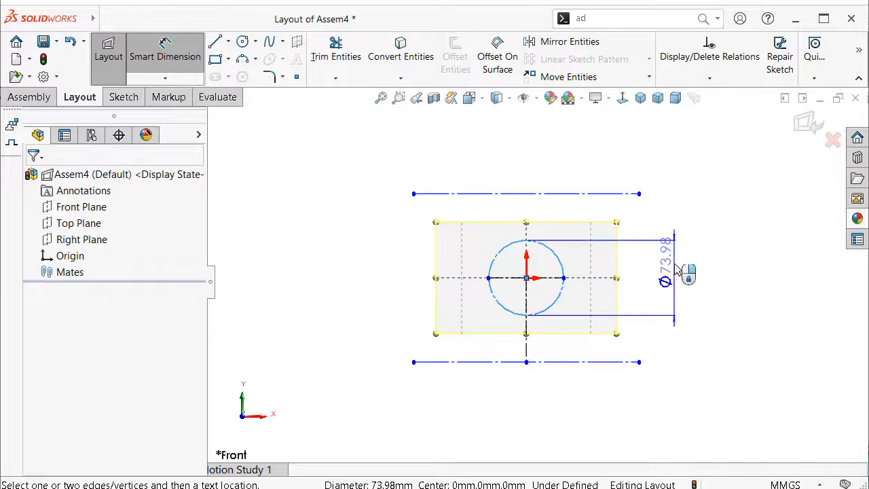
left_click(692, 264)
type("80")
key("Return")
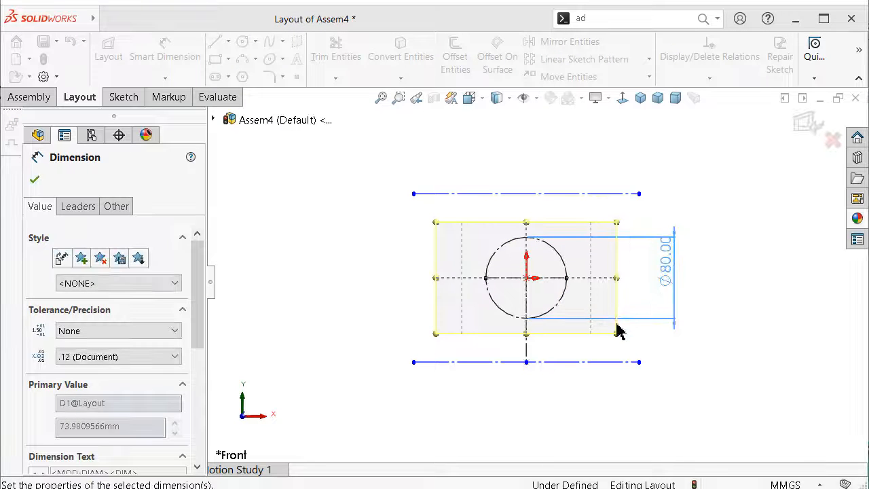
Dimension the vertical centerline's length as 40+20 mm
left_click(531, 333)
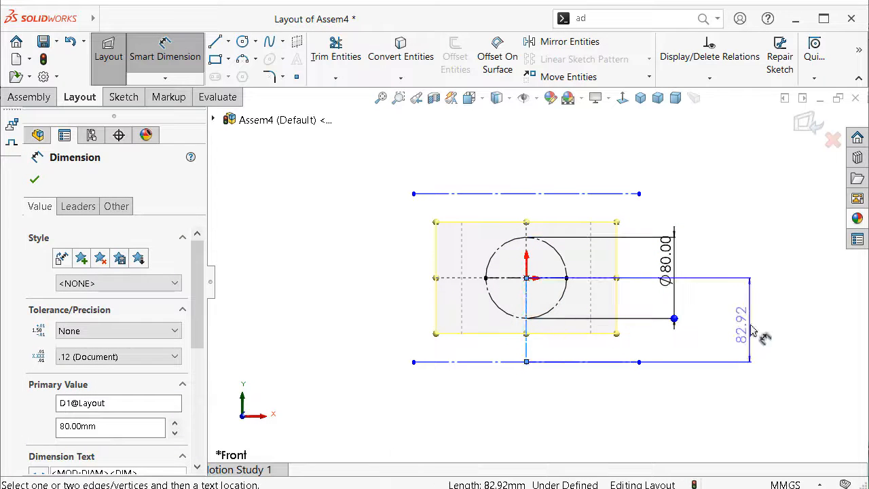
left_click(758, 326)
type("4")
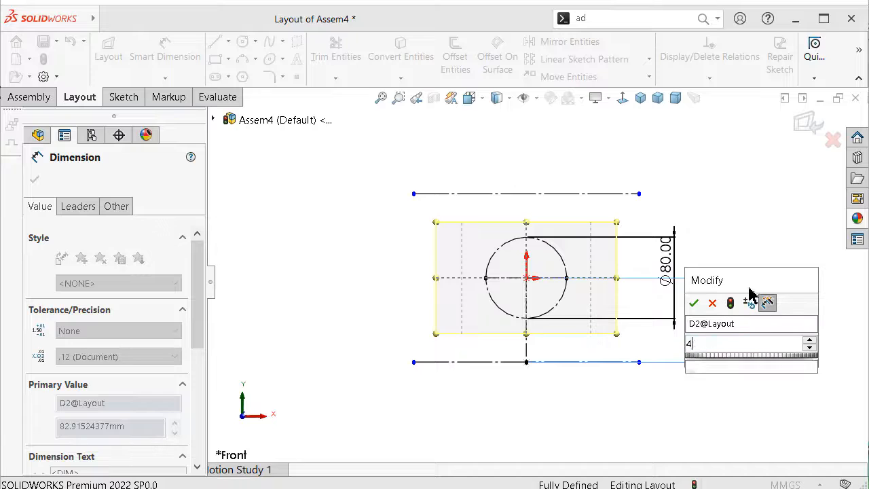
type("0+20")
key("Return")
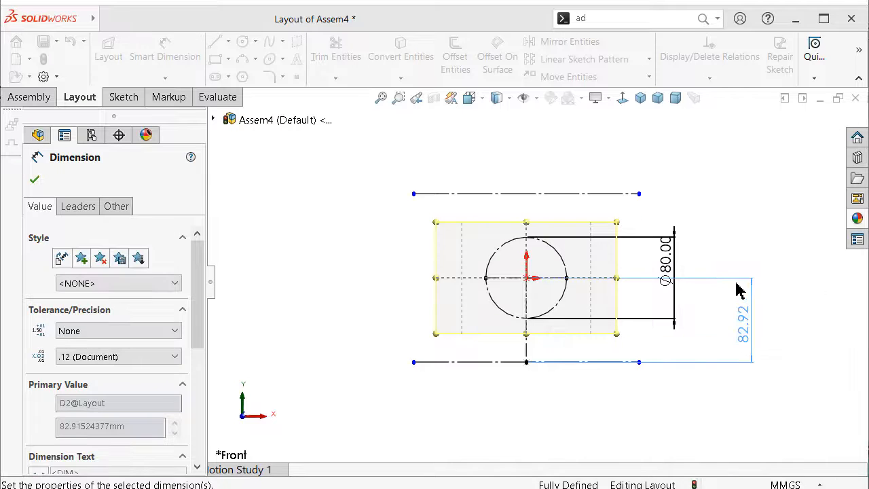
left_click(712, 206)
Dimension the upper horizontal line's length as 250 mm
left_click(625, 217)
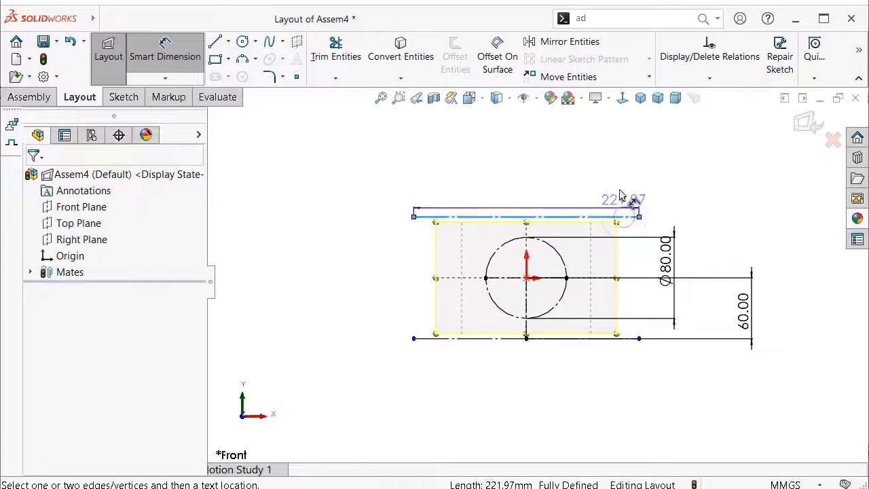
left_click(612, 174)
type("25")
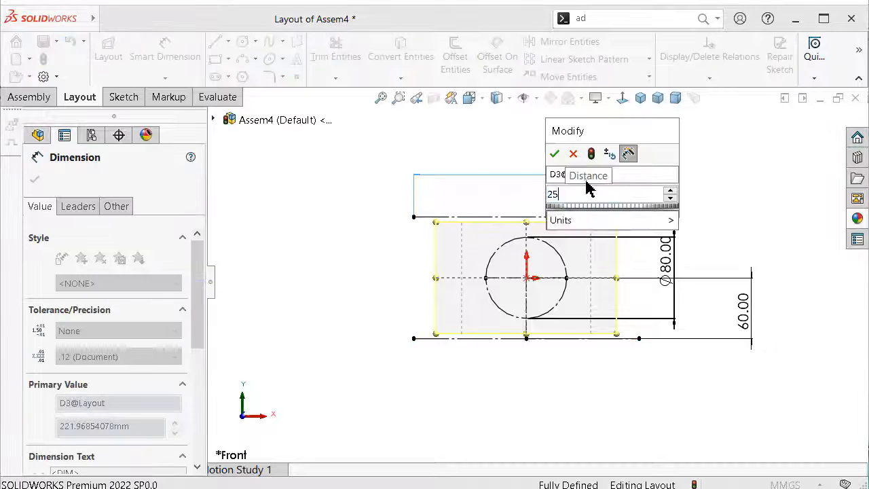
type("0")
key("Return")
left_click(718, 159)
scroll(693, 264, "down", 3)
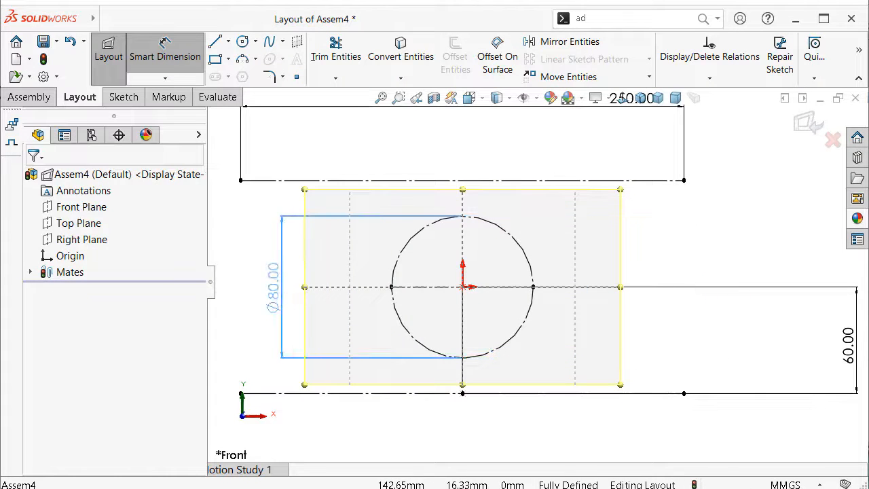
Reposition the circle's diameter dimension to the left of the circle and exit the layout sketch
left_click(274, 287)
scroll(706, 247, "up", 2)
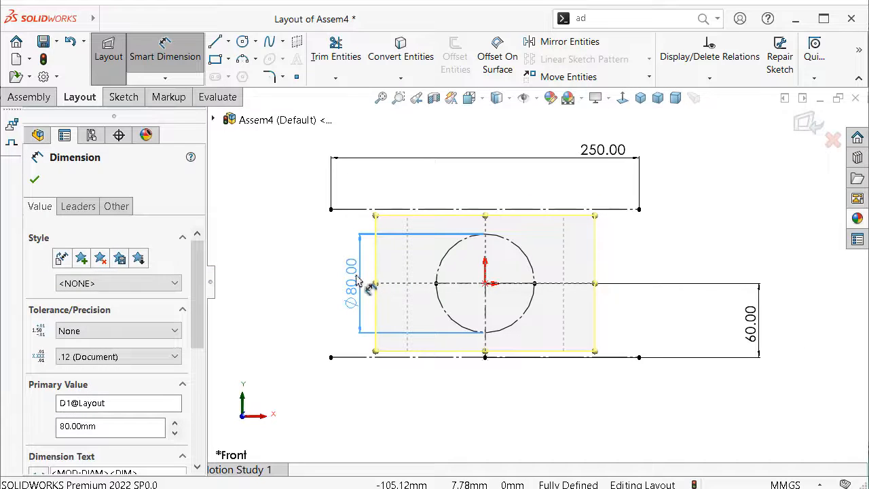
left_click(767, 215)
scroll(700, 233, "up", 1)
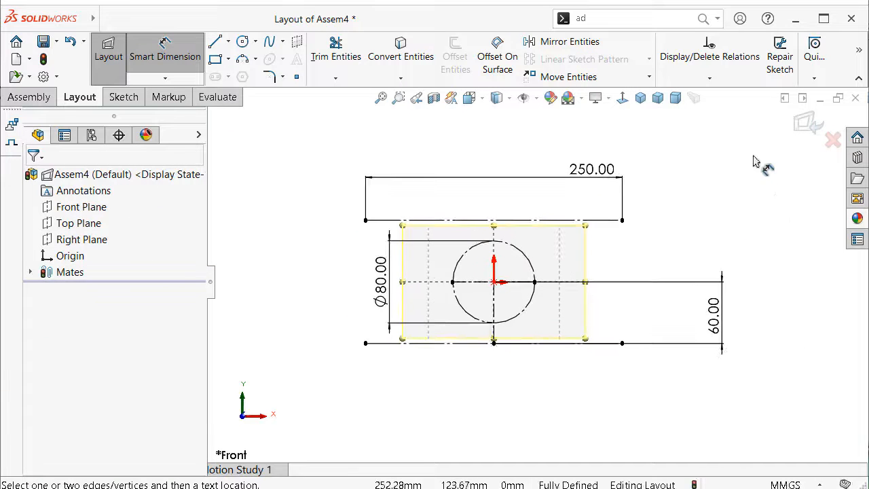
left_click(809, 125)
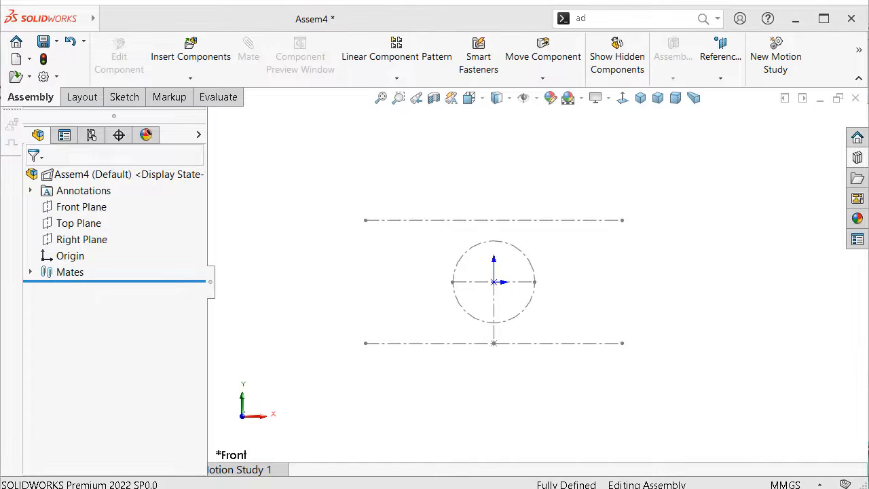
Insert a Spur Gear from the Design Library's Power Transmission gears into the assembly, beside the layout circle
left_click(854, 161)
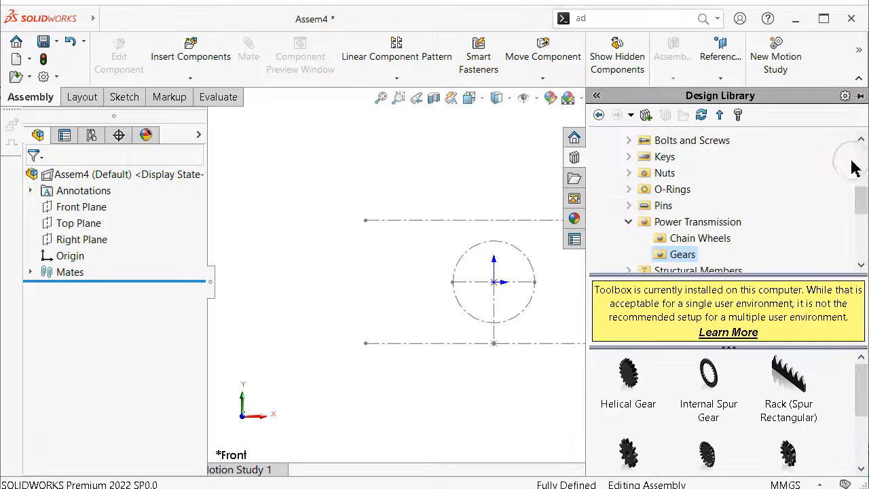
scroll(724, 392, "down", 3)
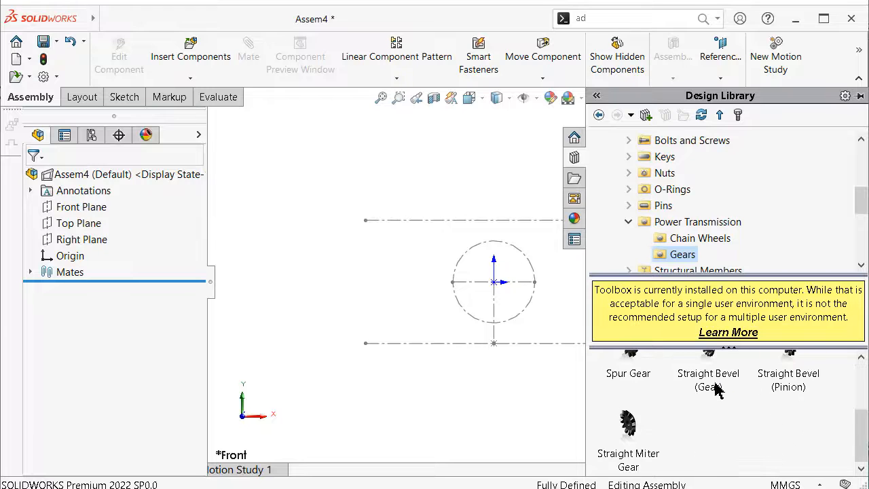
scroll(655, 411, "up", 1)
left_click_drag(630, 428, 360, 335)
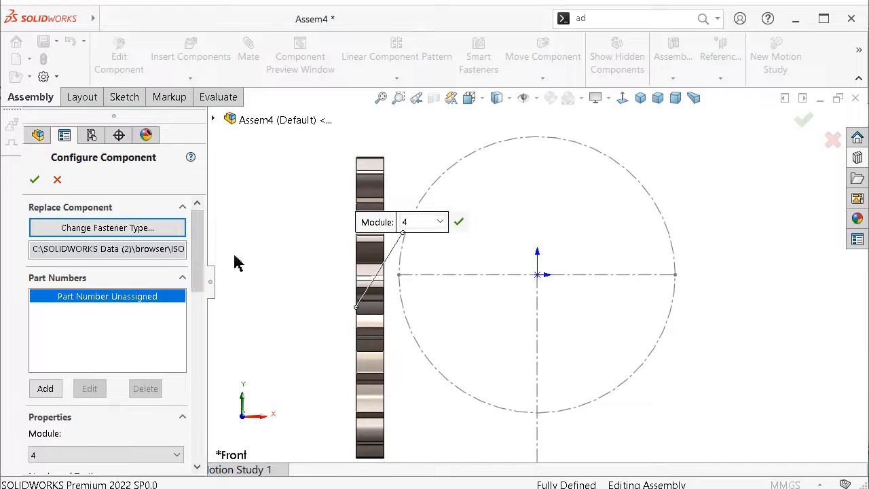
Set the inserted gear's module to 2 in its component properties
left_click_drag(197, 265, 209, 325)
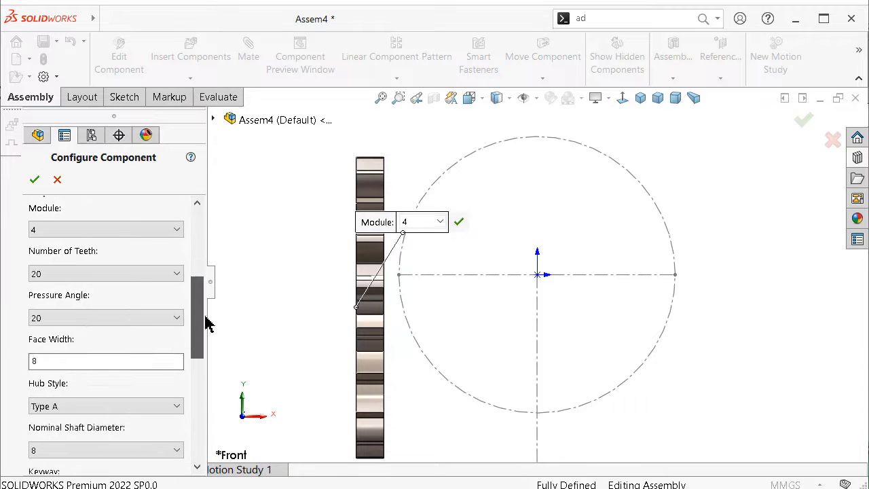
left_click(153, 273)
left_click(153, 273)
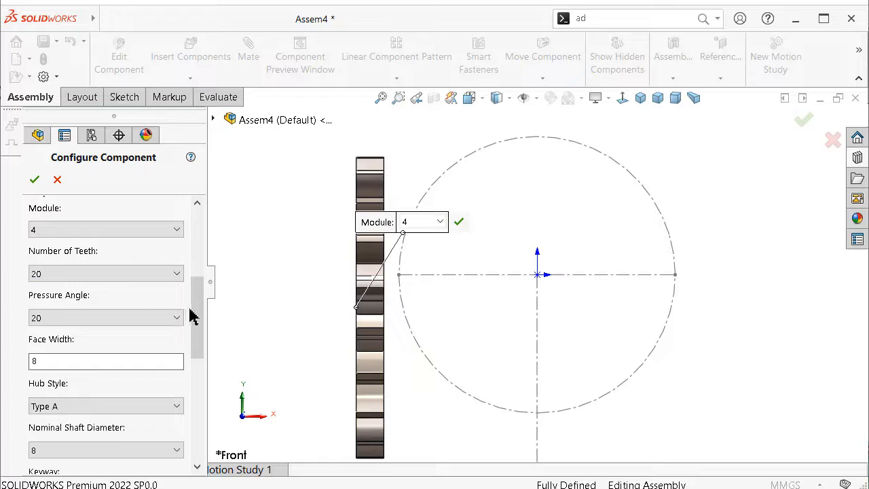
left_click_drag(195, 317, 194, 304)
left_click(156, 250)
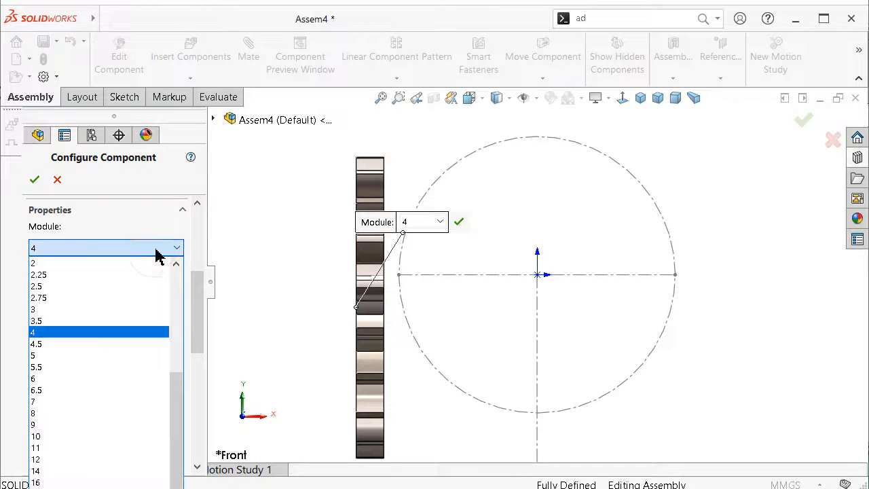
left_click(110, 264)
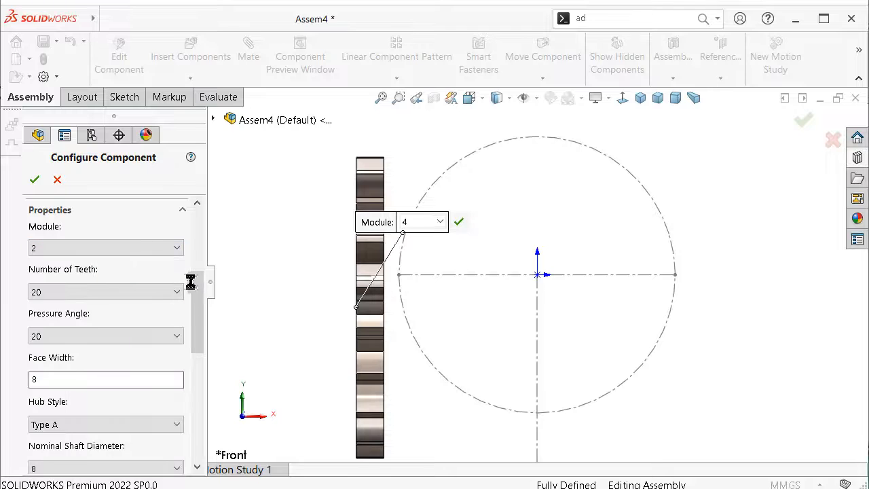
Set the spur gear's number of teeth to 40
left_click(161, 291)
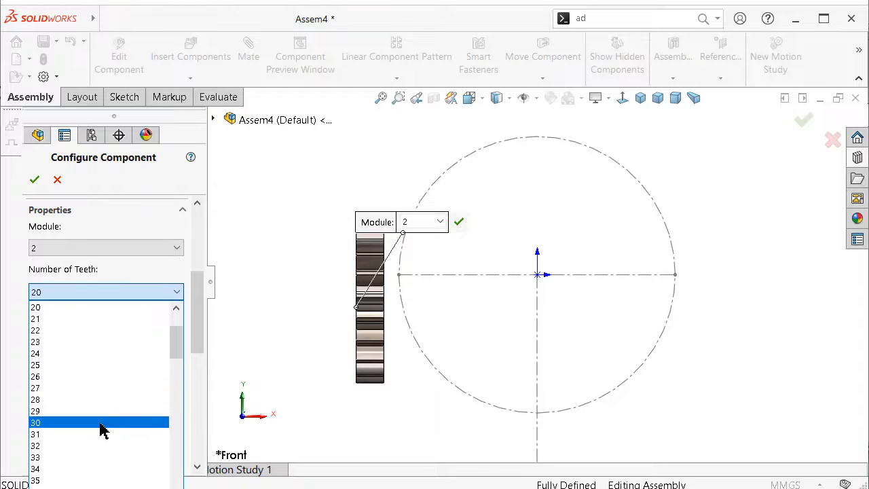
scroll(100, 420, "down", 1)
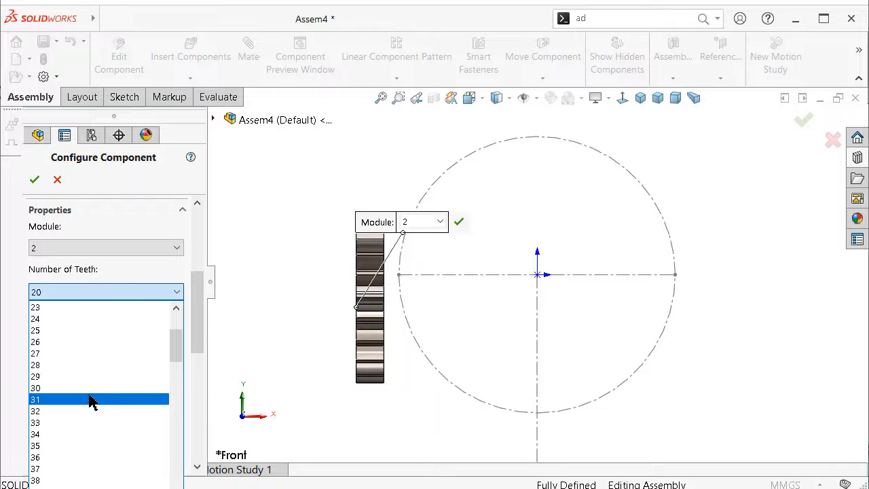
scroll(89, 381, "down", 3)
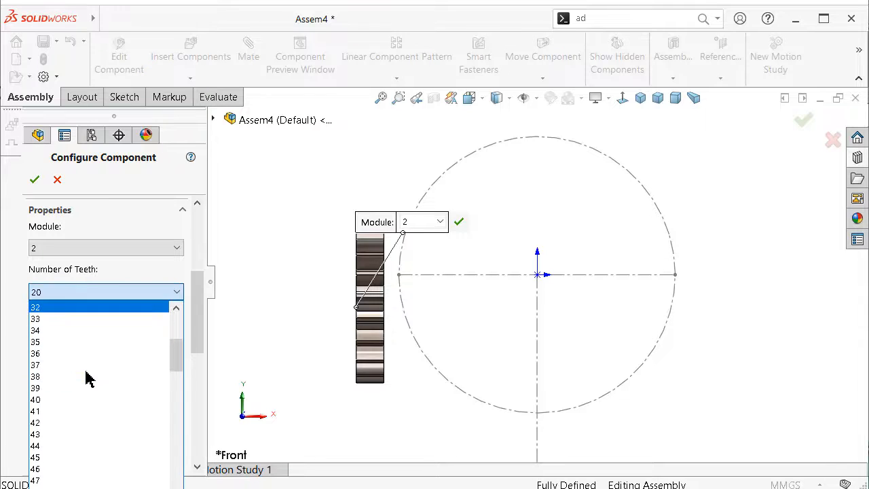
left_click(68, 400)
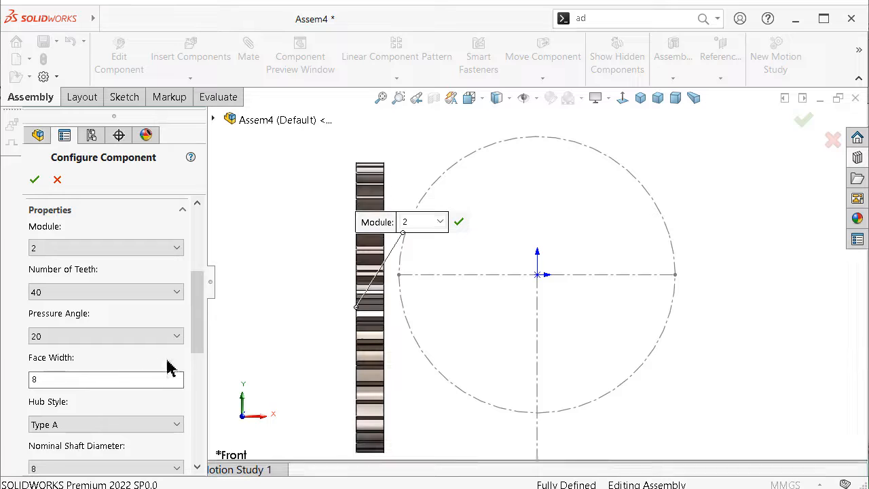
Check the gear's remaining properties, accept its configuration and end the insertion without placing further copies
left_click_drag(194, 330, 195, 367)
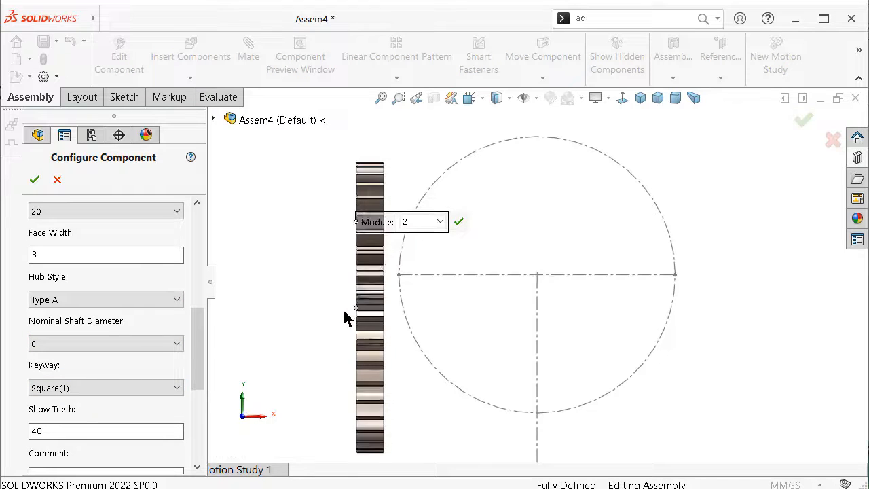
middle_click_drag(343, 315, 329, 315)
left_click_drag(198, 345, 217, 234)
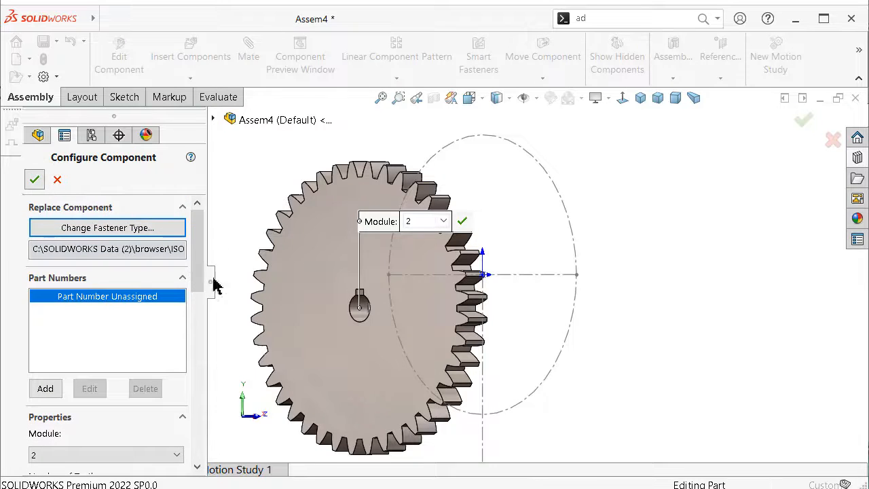
key("Return")
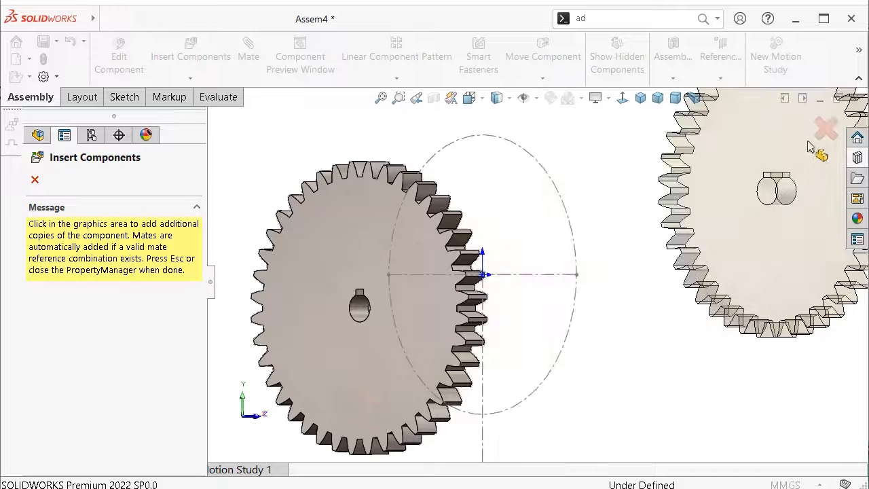
left_click(818, 134)
middle_click_drag(787, 175, 865, 174)
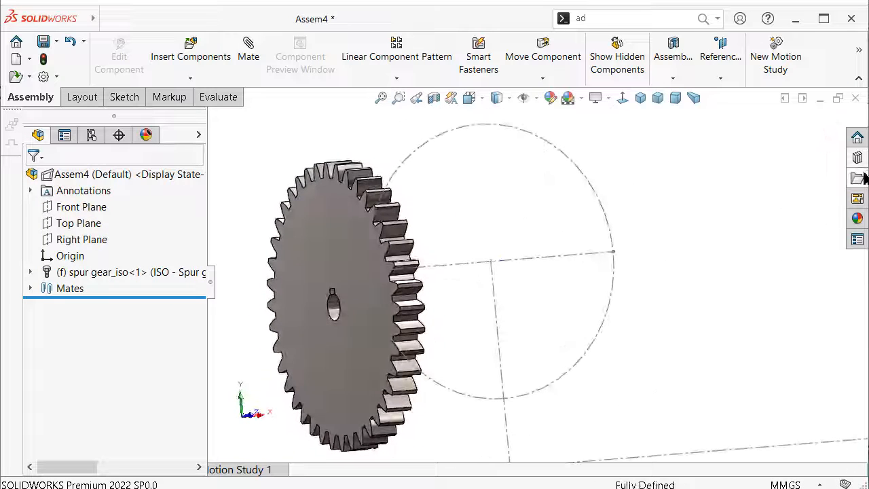
Insert a Rack (Spur Rectangular) from the Design Library below the layout circle and set its module to 2
left_click(857, 158)
left_click_drag(823, 387, 575, 410)
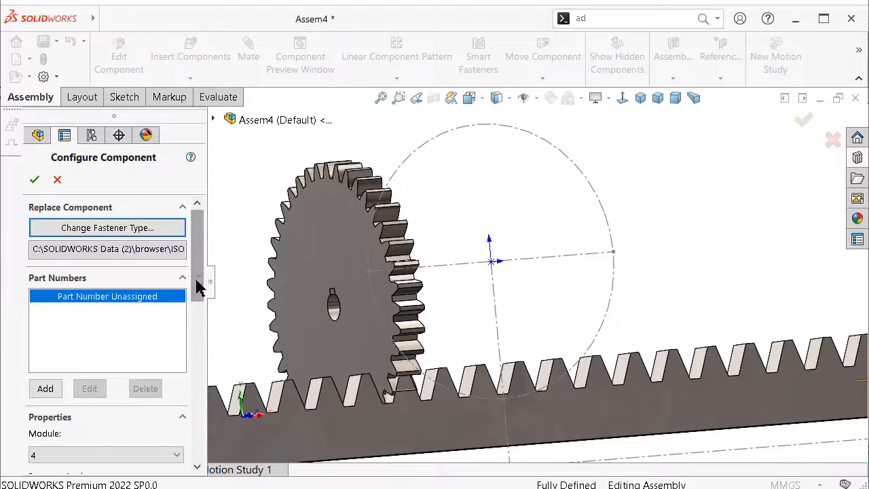
scroll(199, 288, "down", 3)
left_click(176, 353)
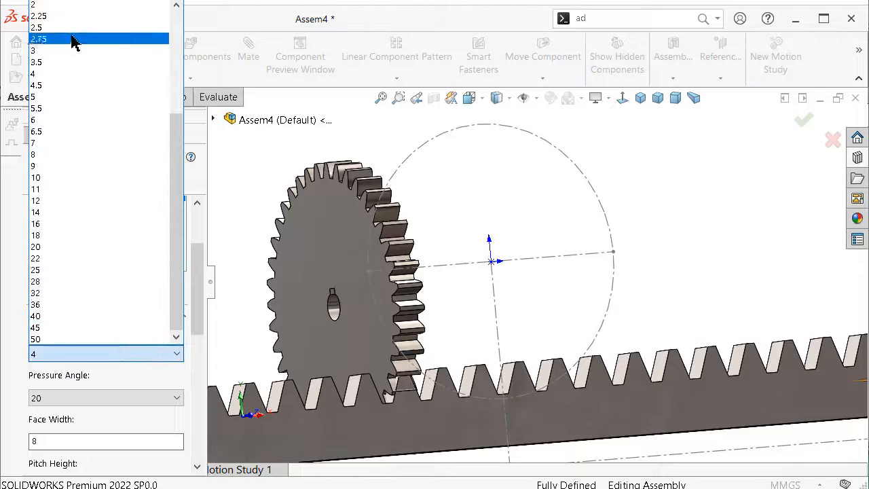
left_click(68, 14)
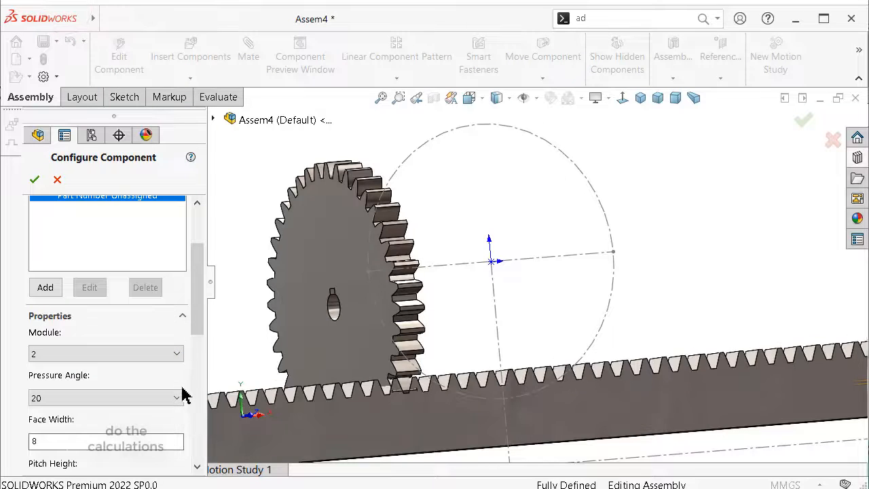
Set the rack's pitch height to 20 and its length to 250, then accept the configuration
left_click_drag(195, 325, 197, 370)
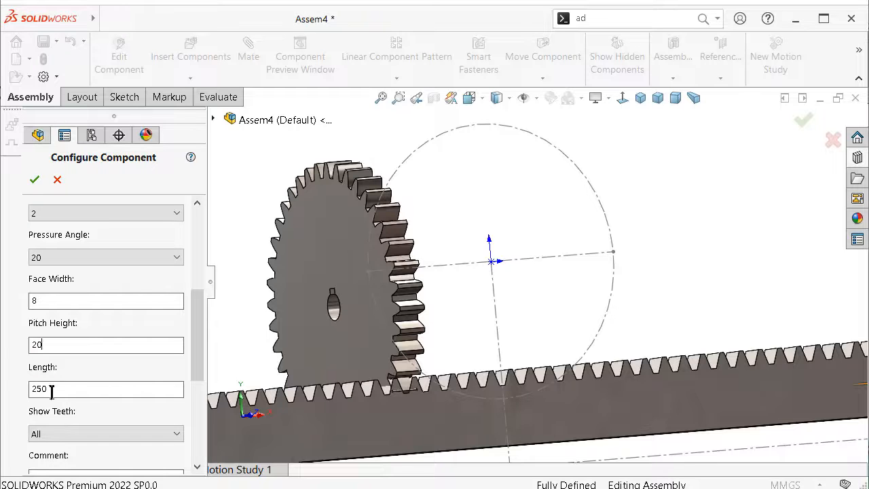
key("ctrl+1")
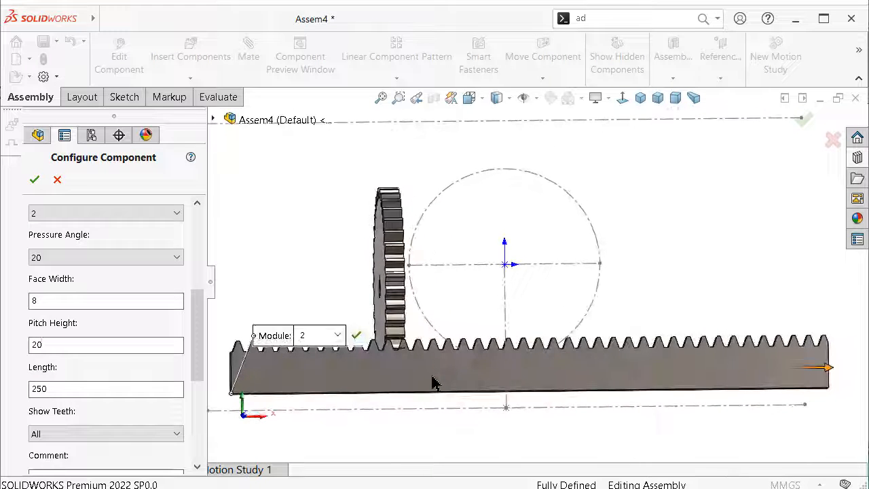
left_click_drag(201, 363, 212, 429)
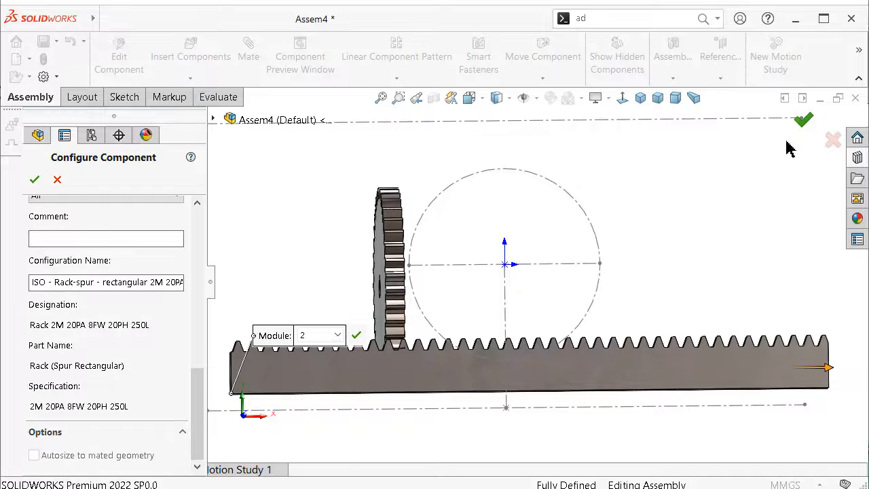
left_click(804, 119)
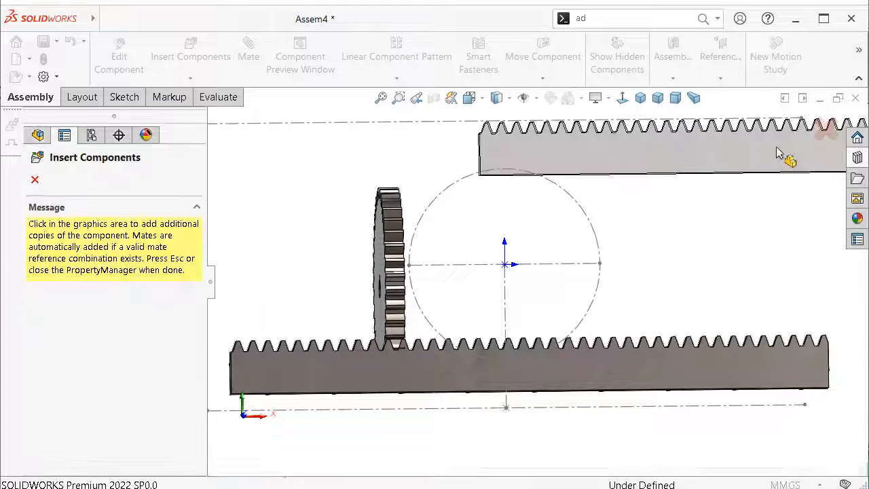
Place a second copy of the rack above the layout circle and end the component insertion
left_click(506, 163)
scroll(549, 245, "up", 2)
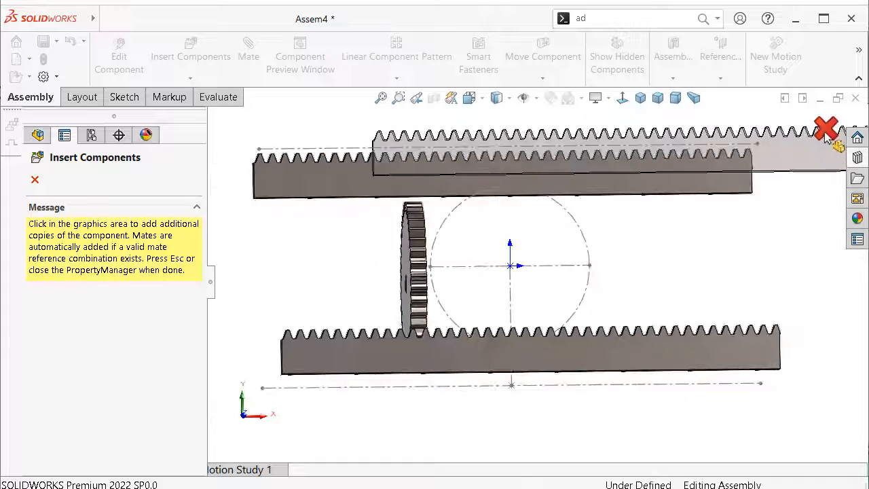
left_click(827, 129)
middle_click_drag(695, 221, 654, 240)
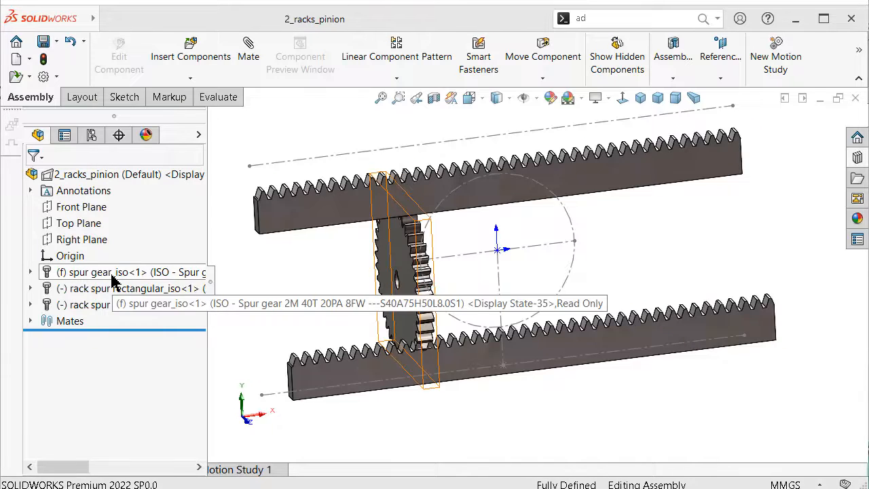
Change the spur gear's appearance to the dark yellow swatch of the standard colours
left_click(119, 272)
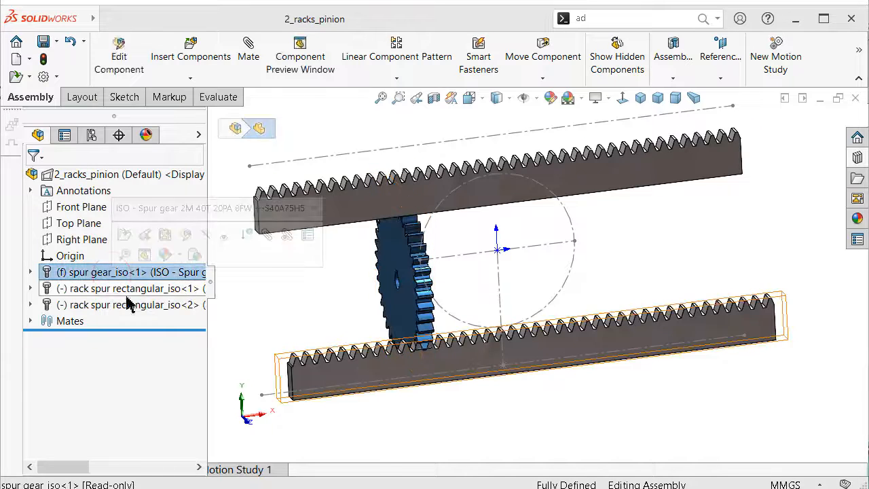
key("ctrl+1")
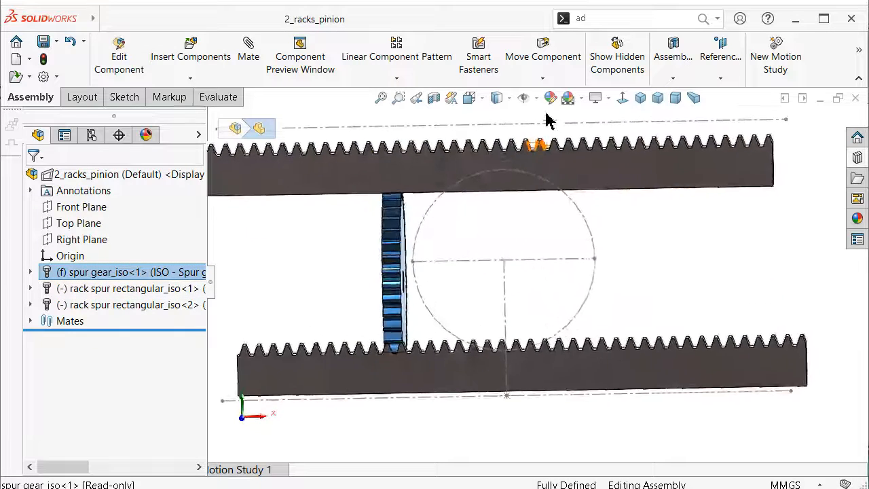
left_click(550, 100)
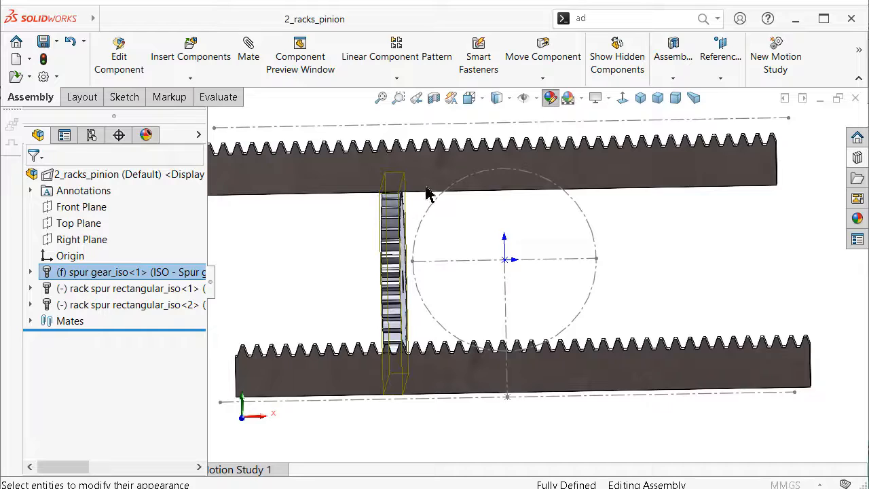
left_click_drag(199, 305, 206, 341)
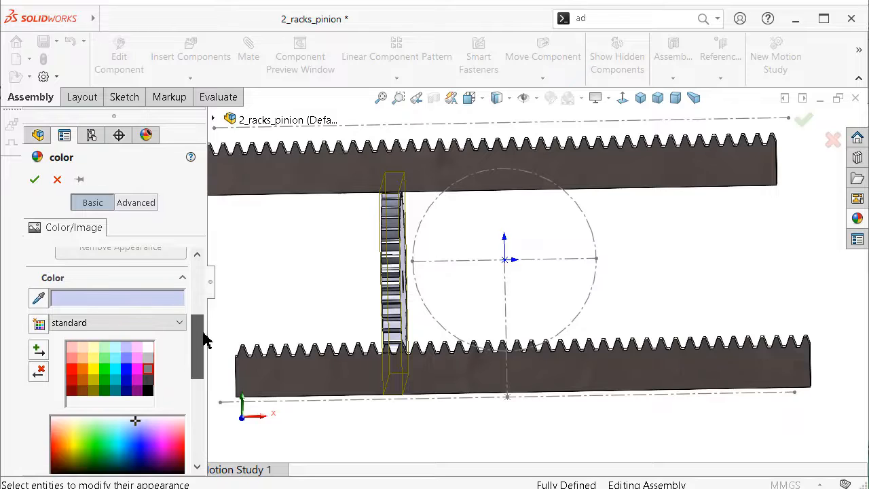
left_click(94, 391)
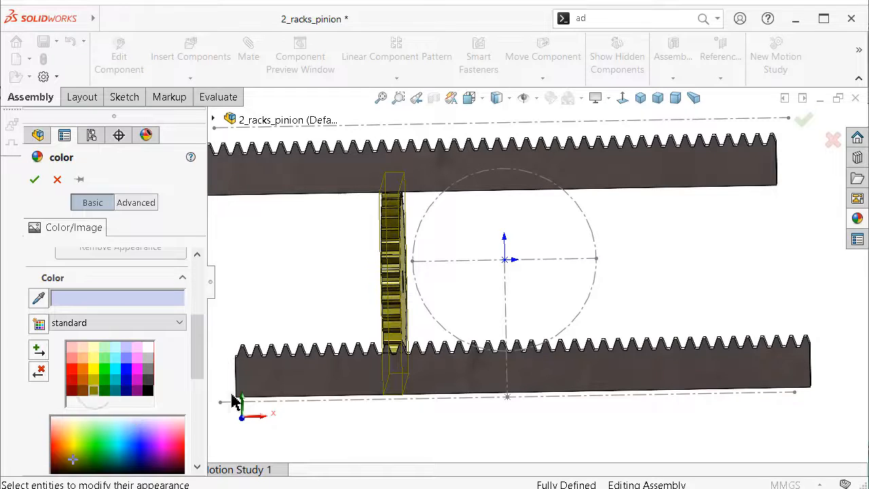
left_click(34, 179)
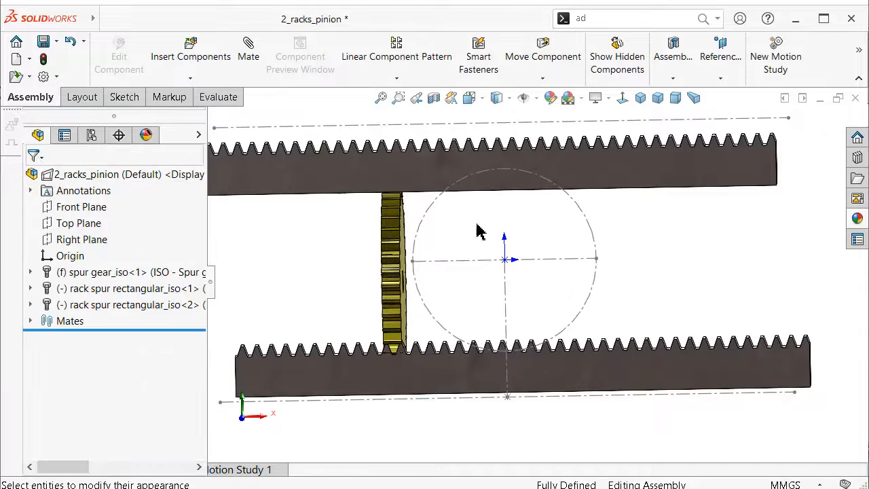
Change the appearance of the racks to the dark grey swatch of the standard colours
left_click(306, 178)
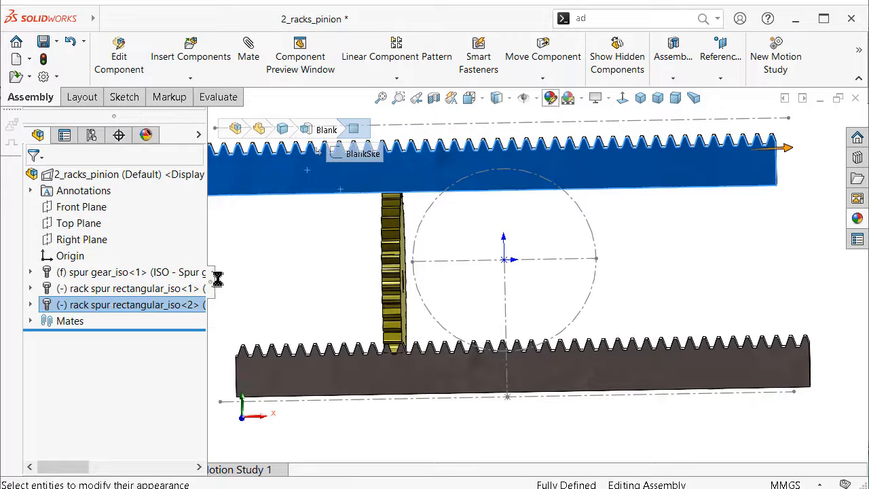
left_click_drag(199, 291, 204, 334)
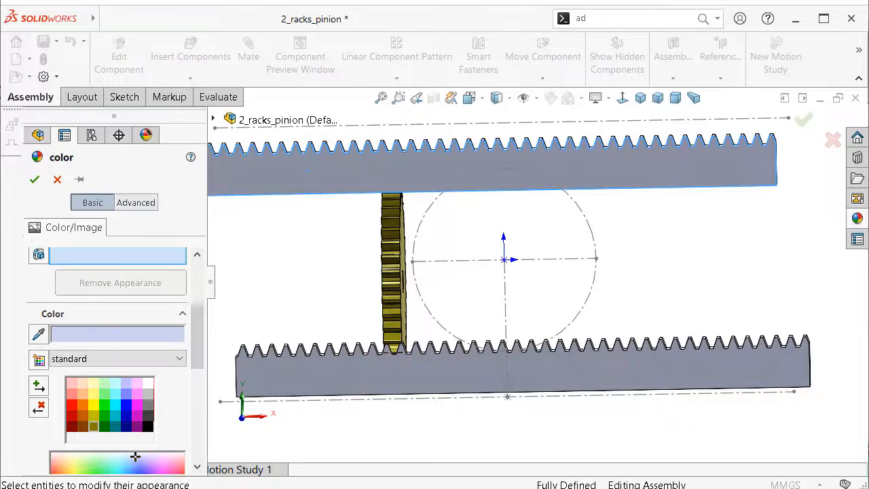
left_click(151, 420)
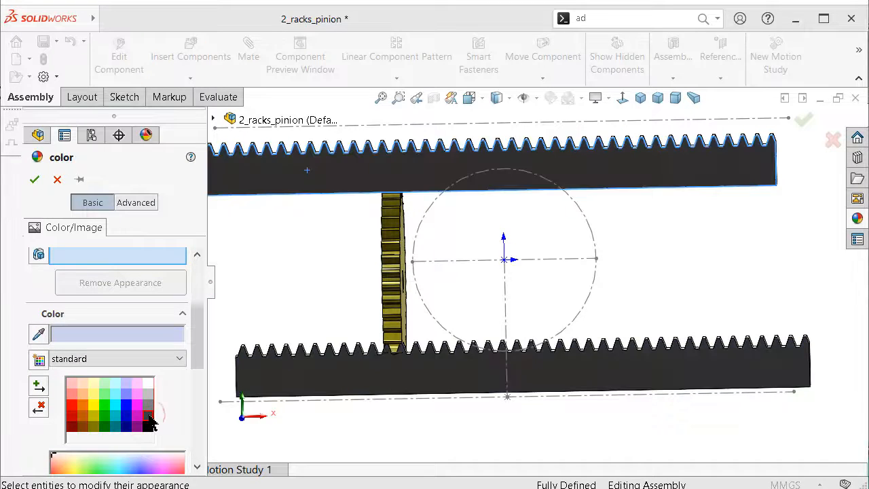
left_click(33, 181)
scroll(533, 265, "up", 2)
middle_click_drag(530, 260, 522, 276)
scroll(522, 275, "down", 1)
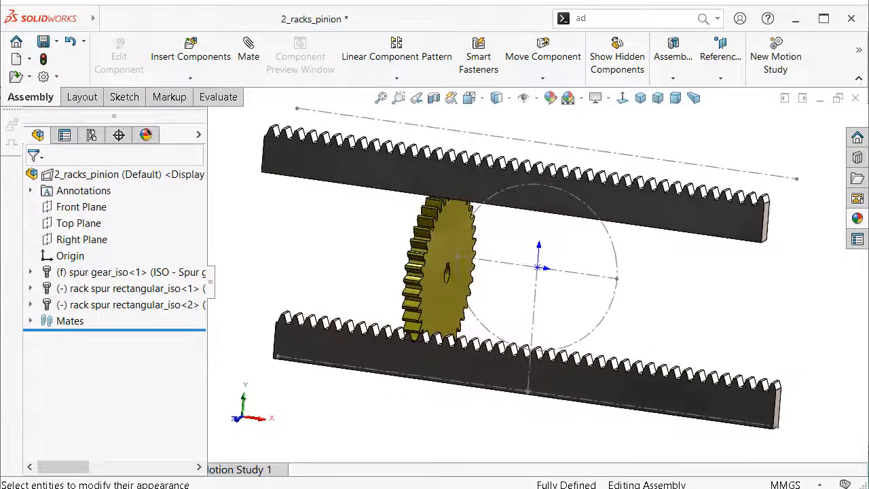
Save the assembly and float the fixed spur gear so it can move
key("ctrl+s")
middle_click_drag(692, 342, 652, 319)
right_click(95, 273)
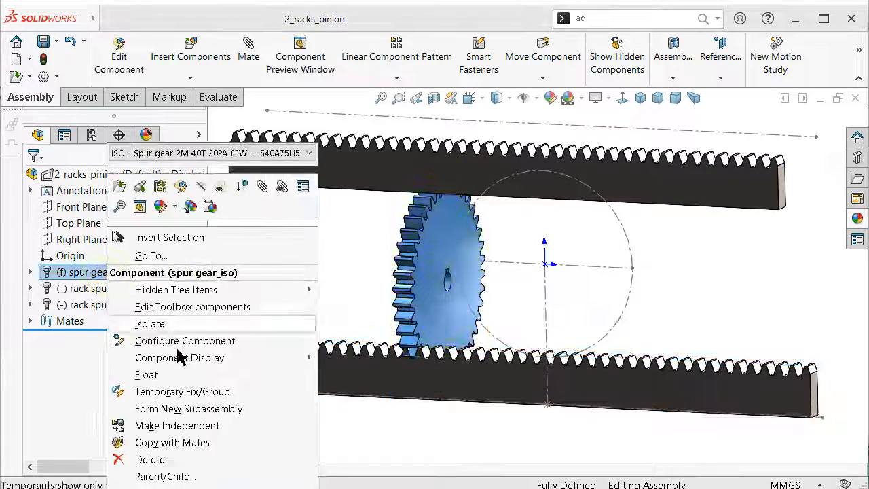
left_click(146, 374)
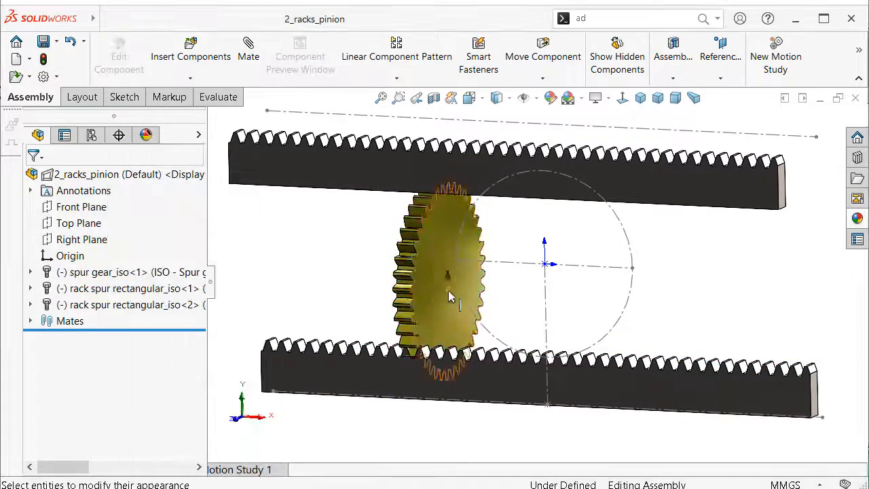
Rotate the spur gear freely with Rotate Component until its flat face roughly faces the front, parallel to the racks
left_click(388, 79)
left_click(542, 79)
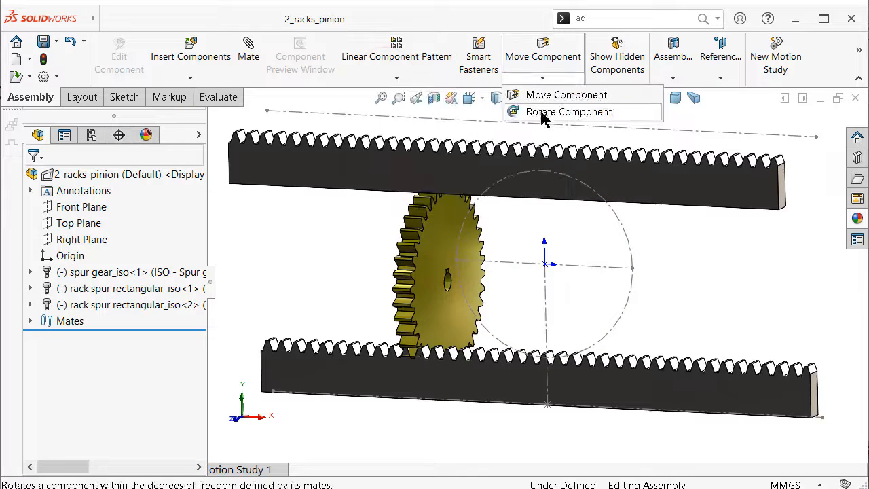
left_click(516, 110)
left_click_drag(451, 268, 372, 248)
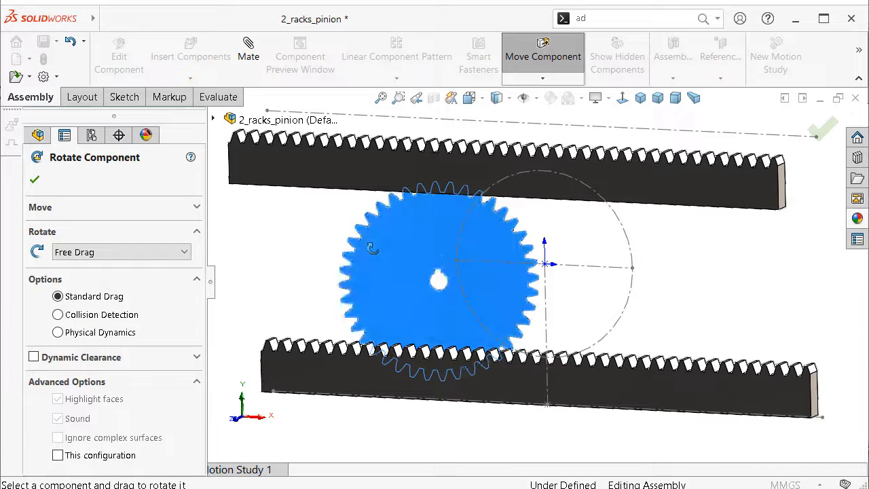
left_click(36, 180)
Add a coincident mate between the assembly's Front Plane and the spur gear's flat front face
scroll(462, 268, "down", 5)
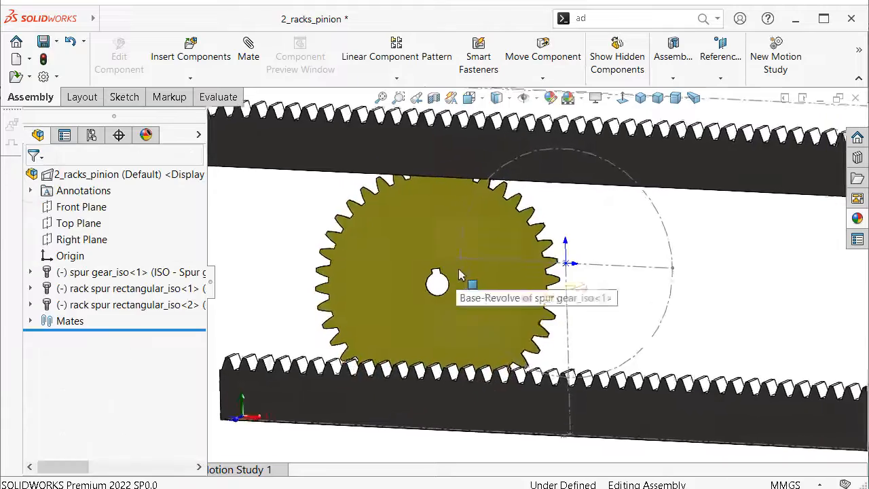
scroll(471, 272, "down", 5)
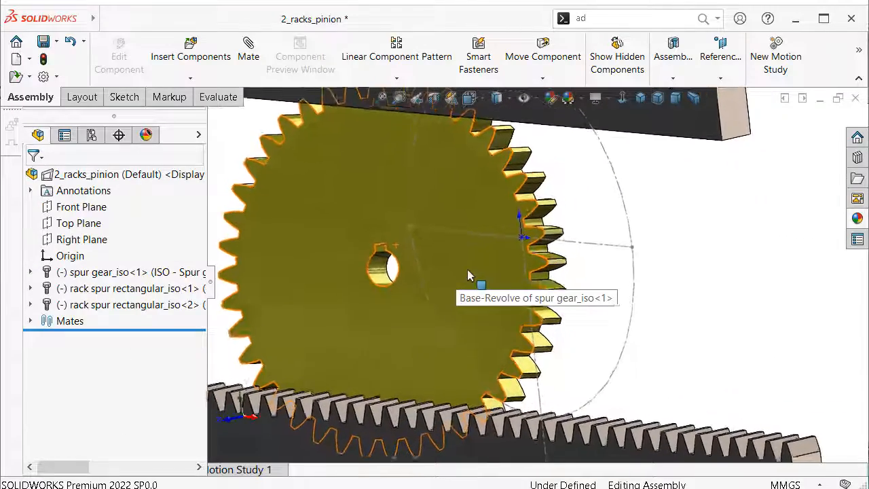
left_click(93, 213)
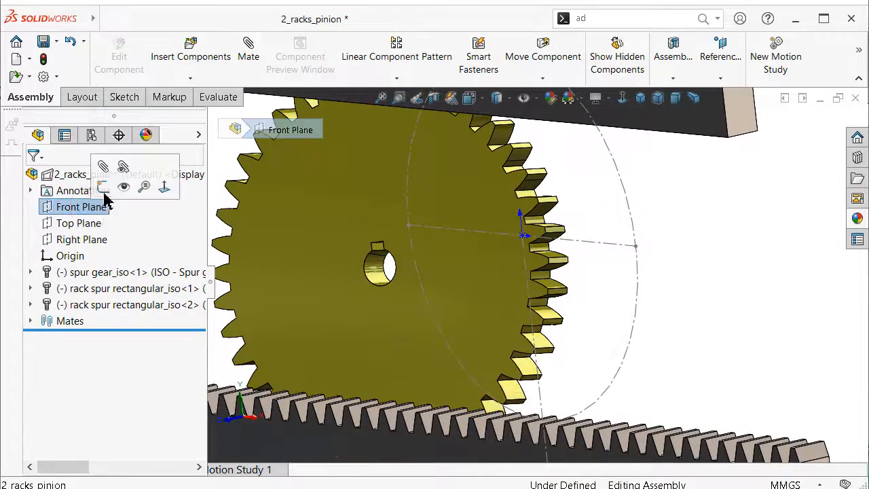
left_click(345, 228)
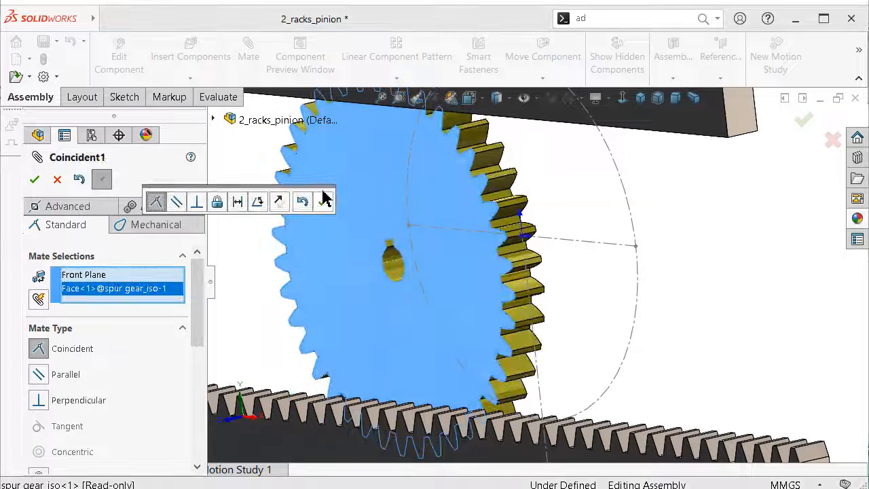
left_click(325, 200)
Mate the spur gear's bore concentric with the pitch circle of the layout sketch
left_click(419, 280)
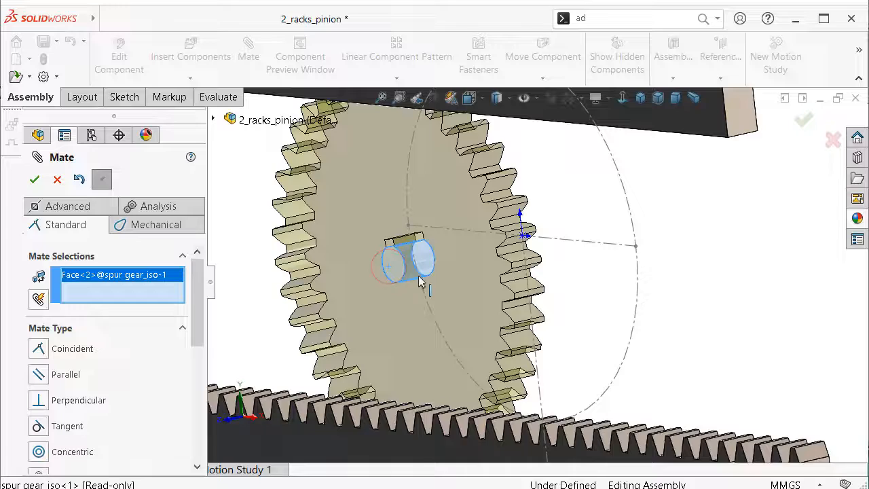
left_click(642, 294)
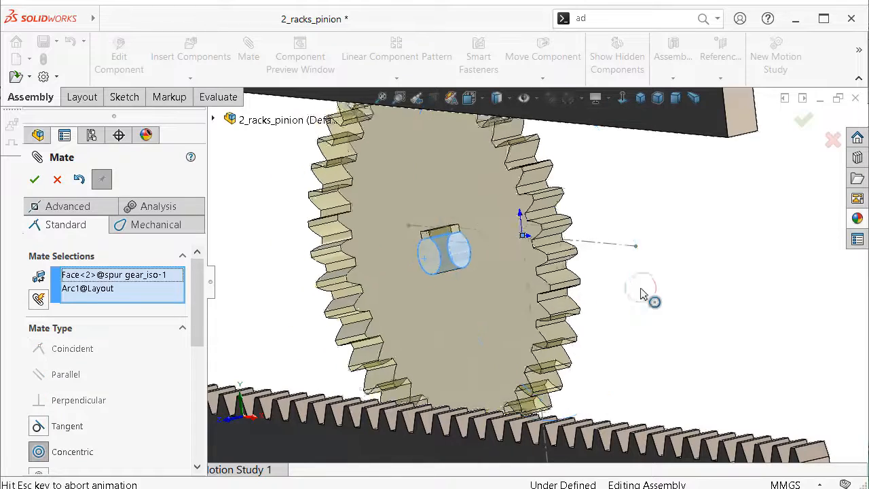
key("Return")
Add a coincident mate between the lower rack's front face and the spur gear's front face
key("ctrl+shift+z")
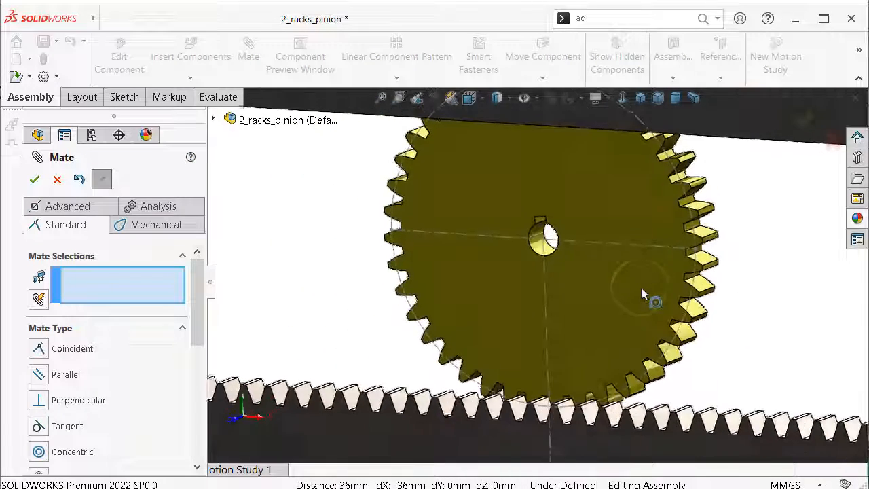
left_click(639, 411)
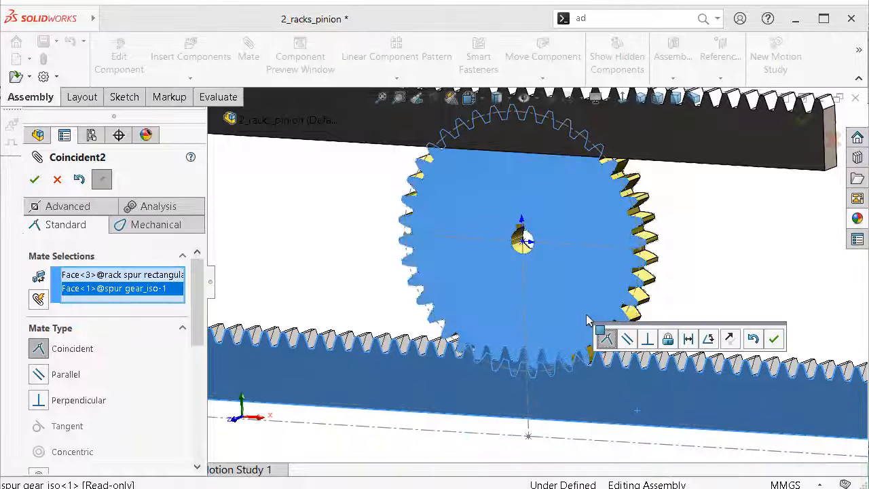
left_click(773, 340)
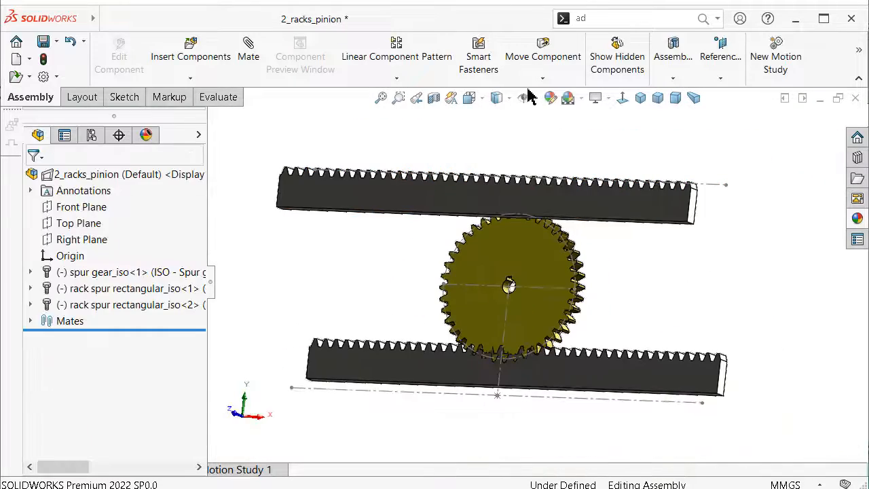
Turn the upper rack over with Rotate Component in Free Drag mode so its teeth point down toward the gear
left_click(532, 79)
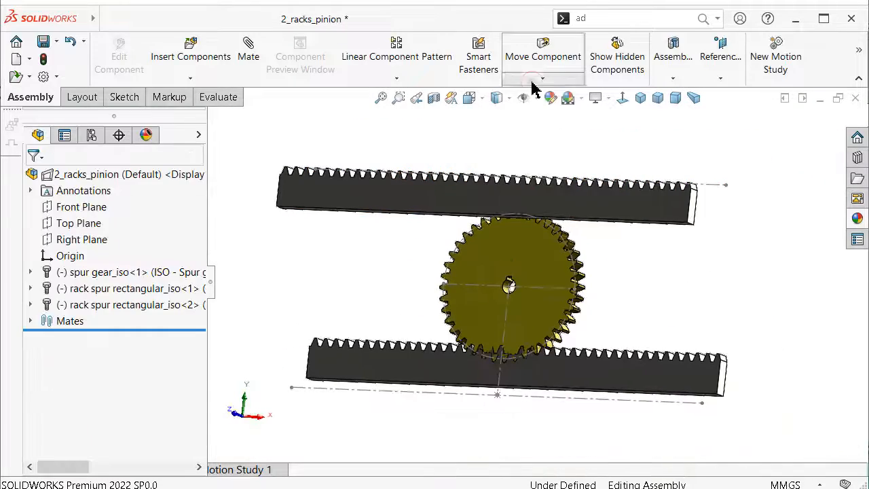
left_click(556, 113)
left_click_drag(643, 202, 387, 441)
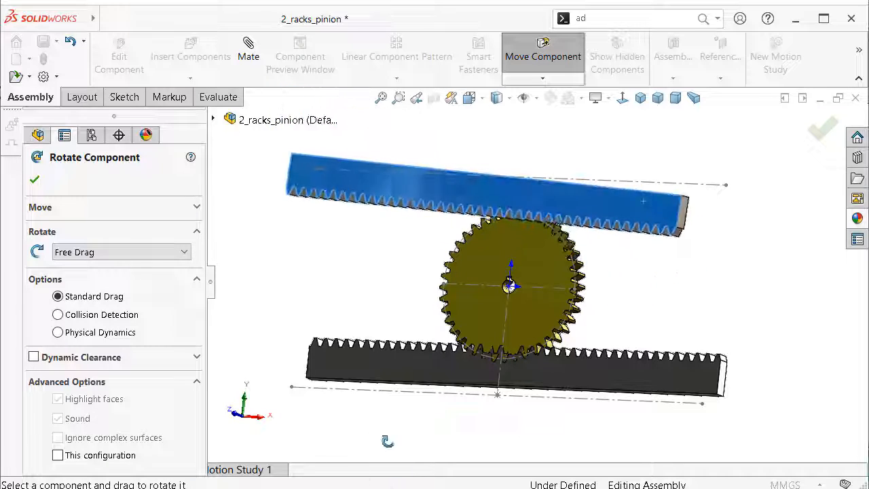
key("Escape")
Add a coincident mate between the upper rack's side face and the spur gear's front face
scroll(687, 188, "down", 3)
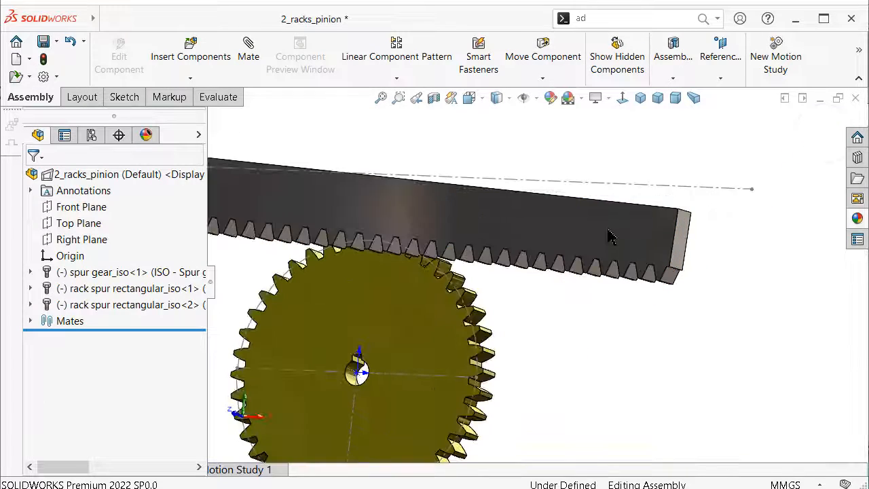
left_click(609, 229)
left_click(760, 147)
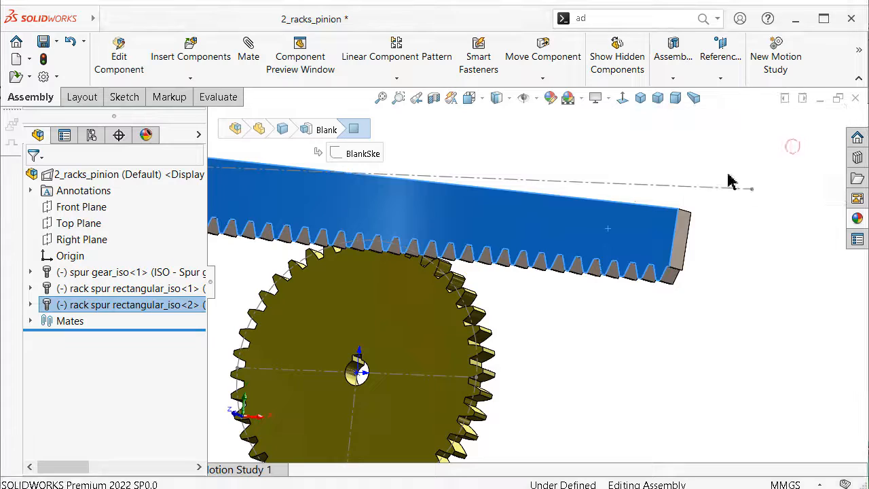
left_click(401, 313)
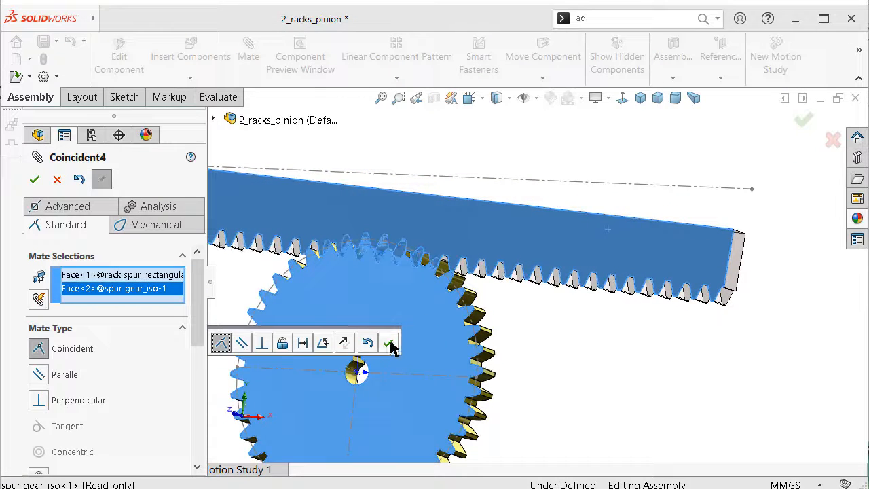
left_click(390, 344)
Mate the upper rack's top long edge coincident with the upper horizontal line of the layout sketch
middle_click_drag(392, 346, 443, 318)
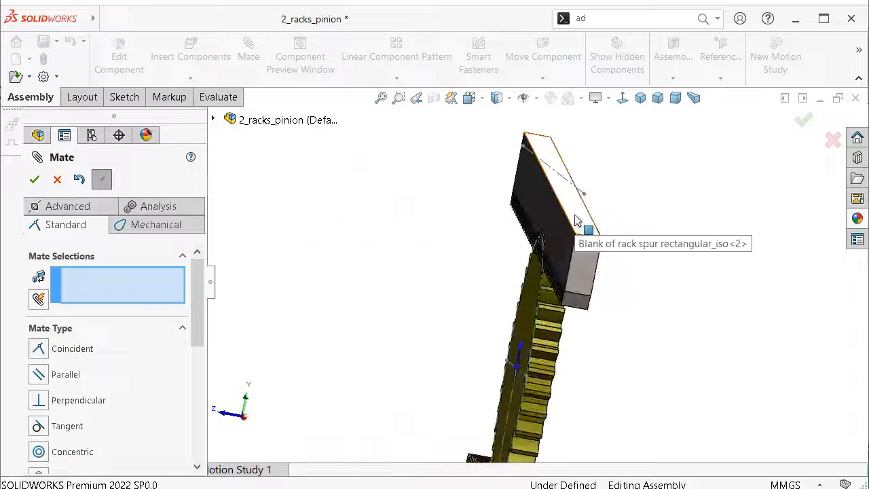
middle_click_drag(575, 227, 615, 235)
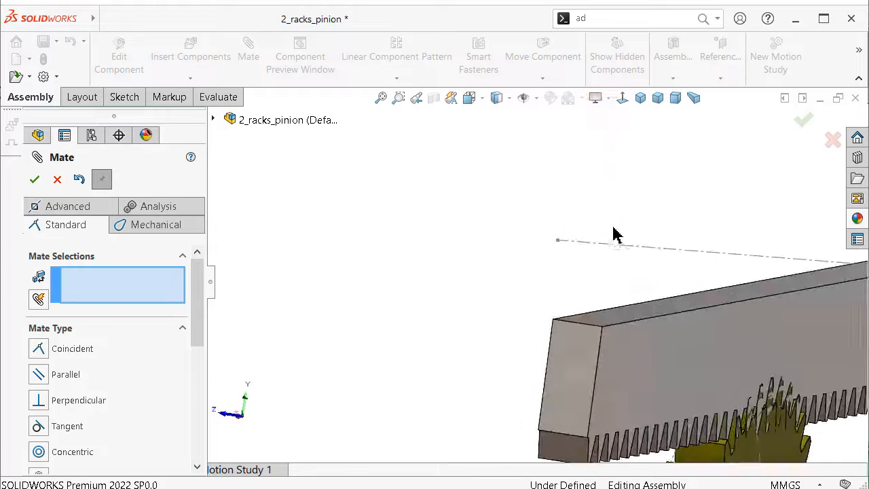
left_click(631, 309)
left_click(639, 252)
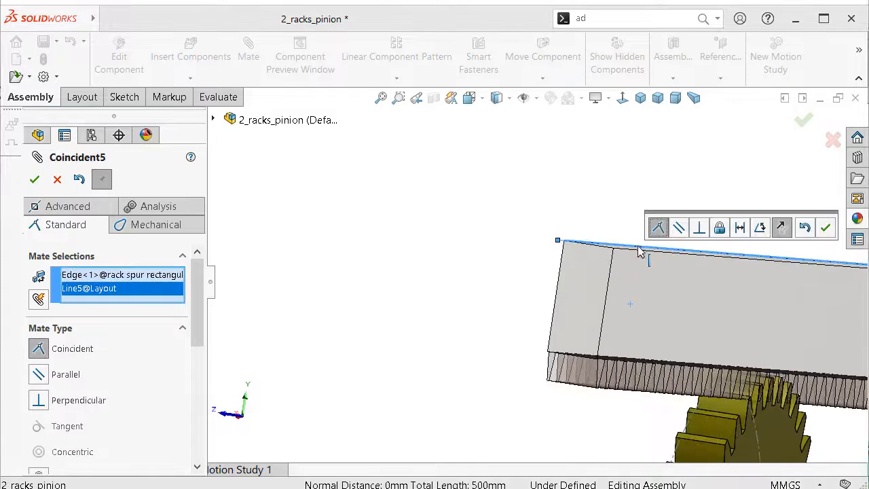
key("Return")
Mate the lower rack's bottom long edge coincident with the lower horizontal line of the layout sketch
middle_click_drag(637, 269, 627, 272)
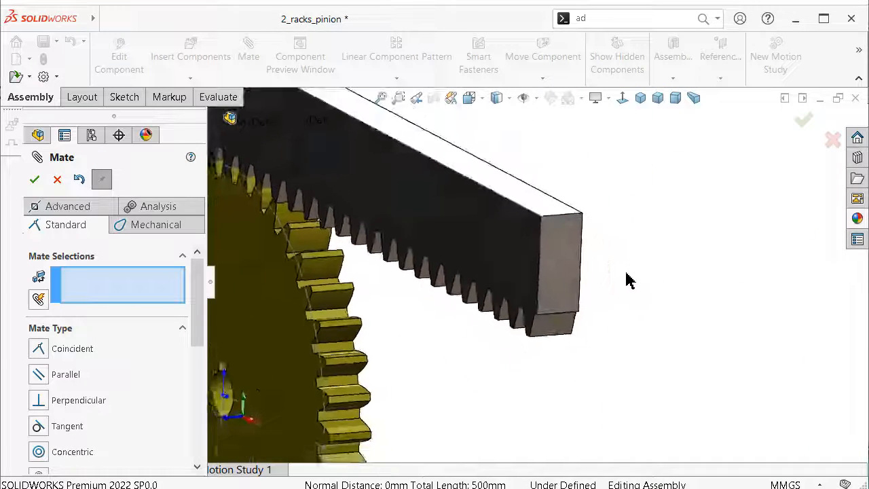
scroll(586, 296, "up", 3)
middle_click_drag(579, 309, 563, 399)
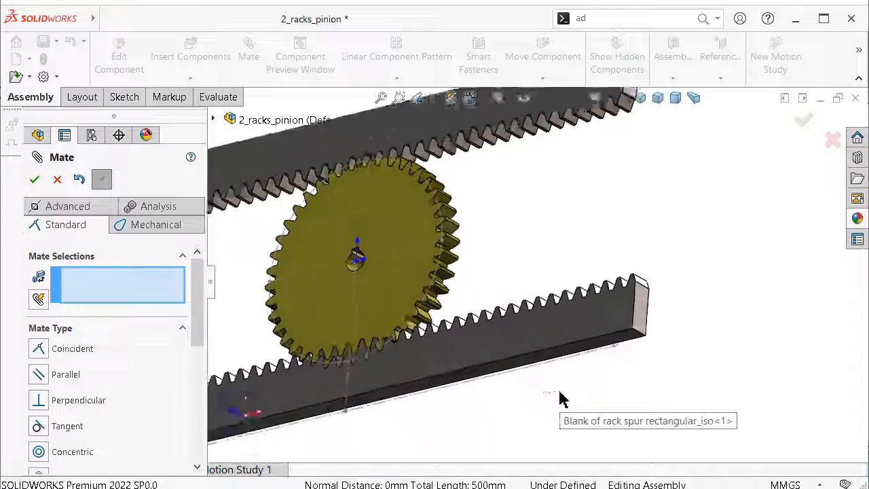
left_click(616, 303)
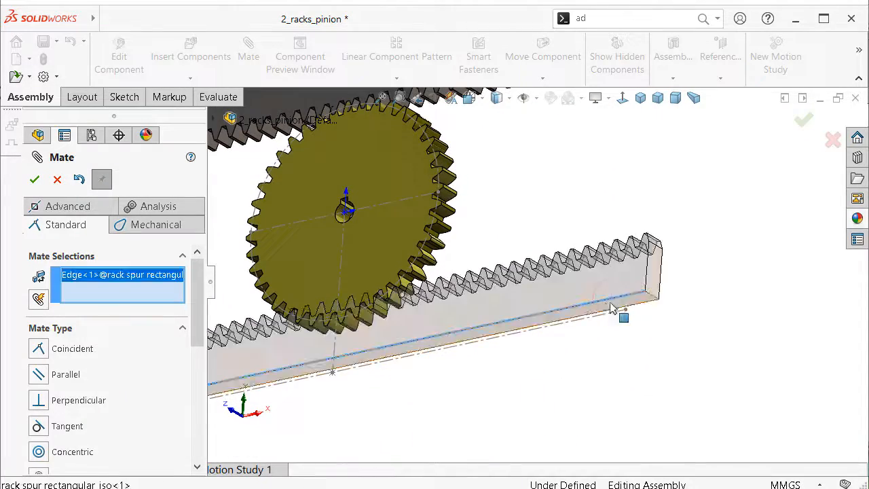
left_click(570, 324)
right_click(570, 323)
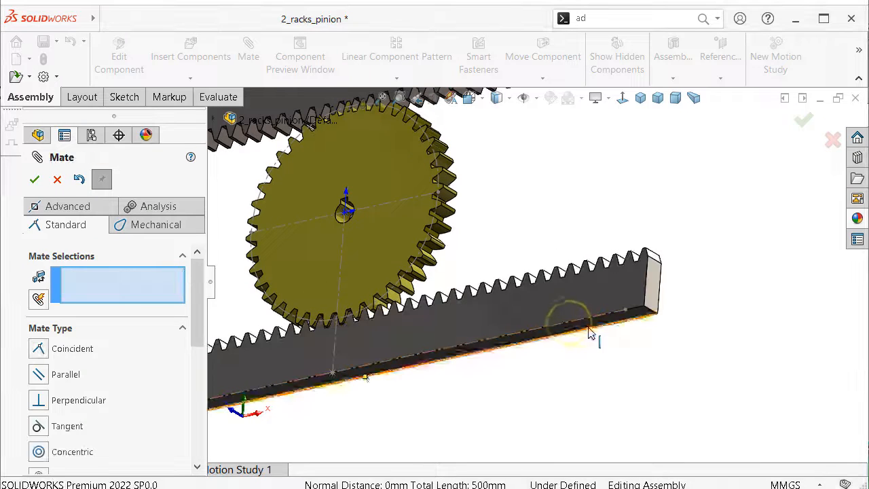
Add a parallel mate between the assembly's Top Plane and the upper rack's flat top face
middle_click_drag(588, 328, 523, 298)
scroll(294, 243, "up", 3)
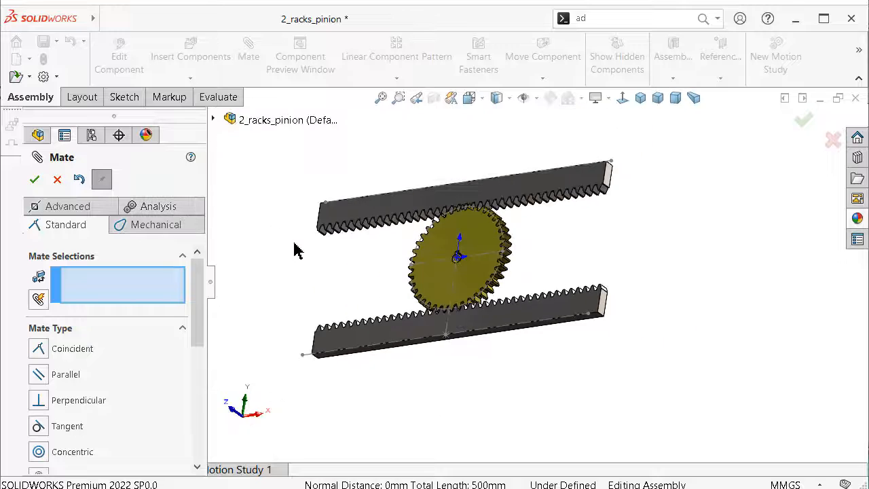
key("ctrl+7")
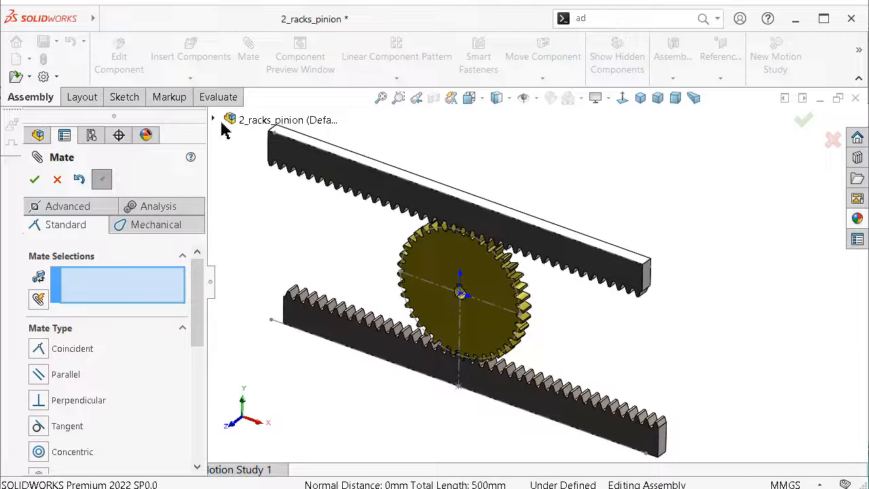
left_click(213, 121)
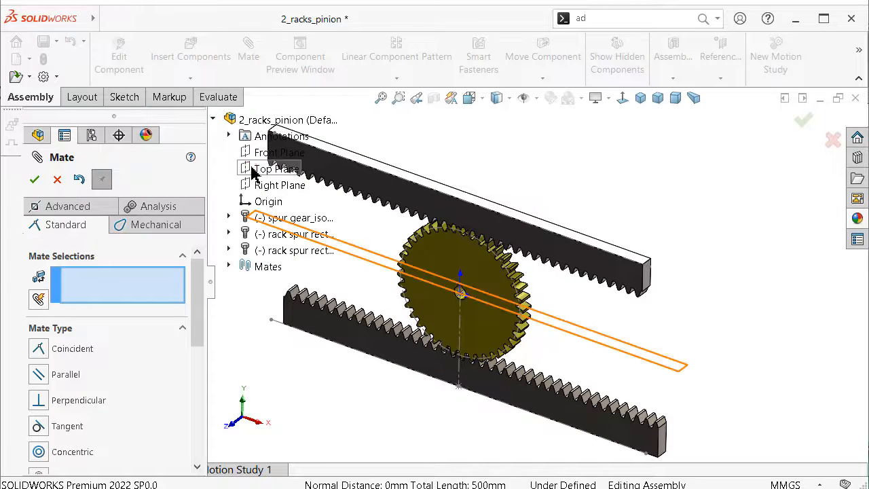
left_click(252, 169)
scroll(594, 238, "down", 2)
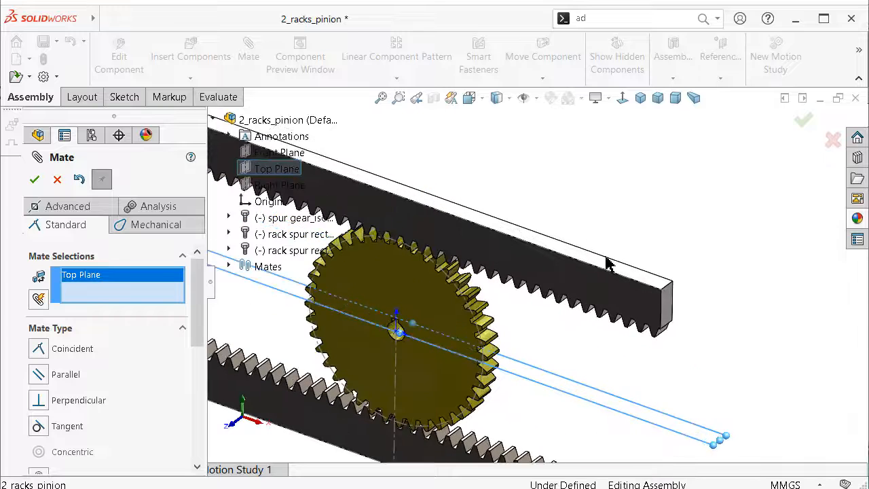
left_click(610, 270)
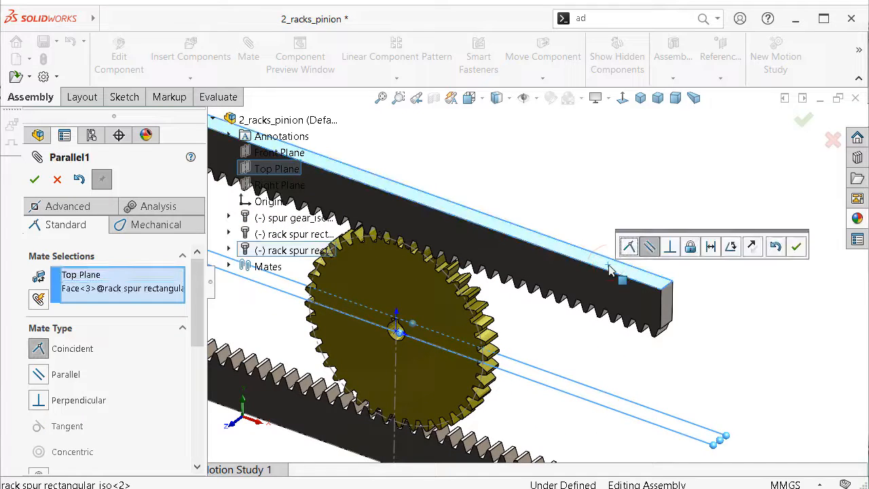
left_click(797, 249)
Add a parallel mate between the lower rack's flat bottom face and the Top Plane, and finish mating
scroll(798, 252, "up", 3)
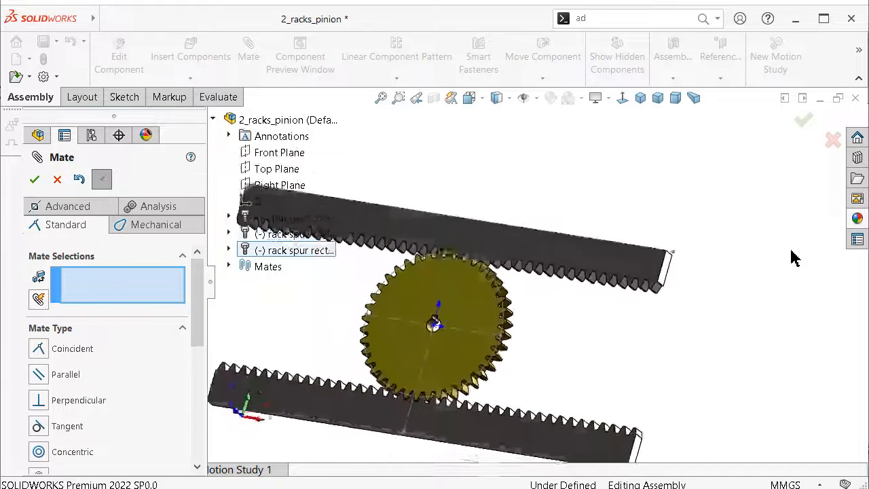
middle_click_drag(739, 317, 643, 395)
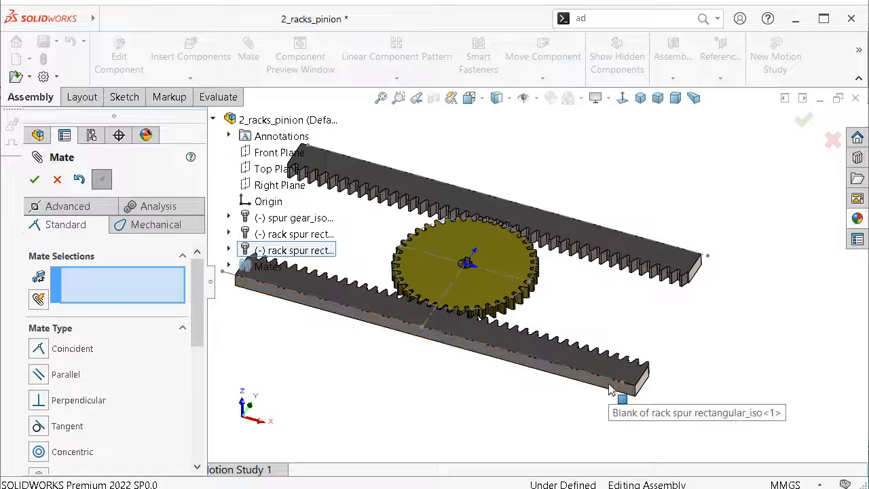
left_click(610, 389)
left_click(272, 169)
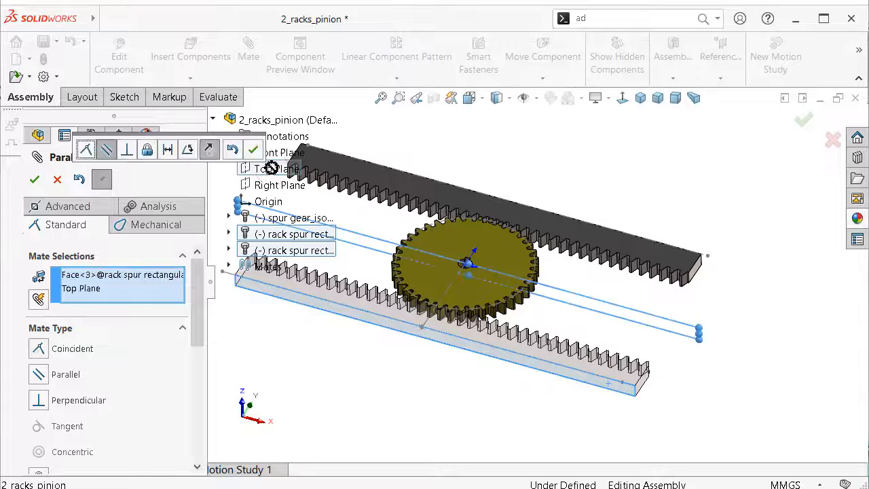
left_click(252, 149)
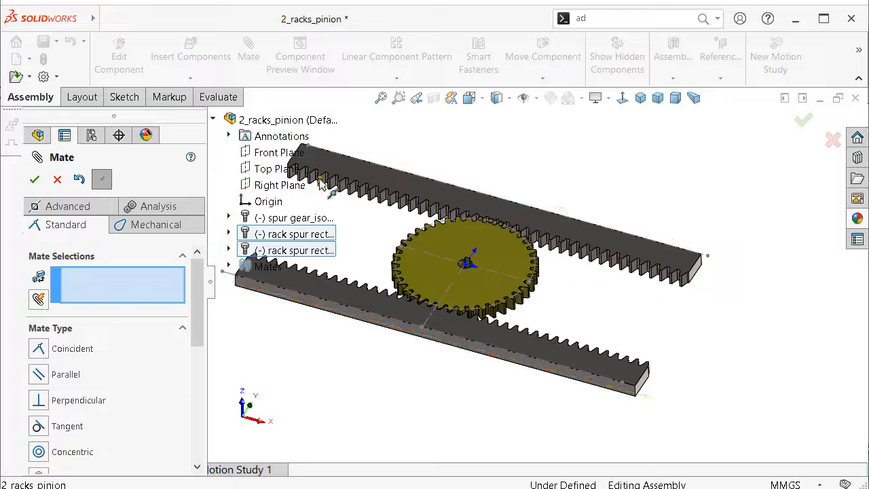
left_click(35, 180)
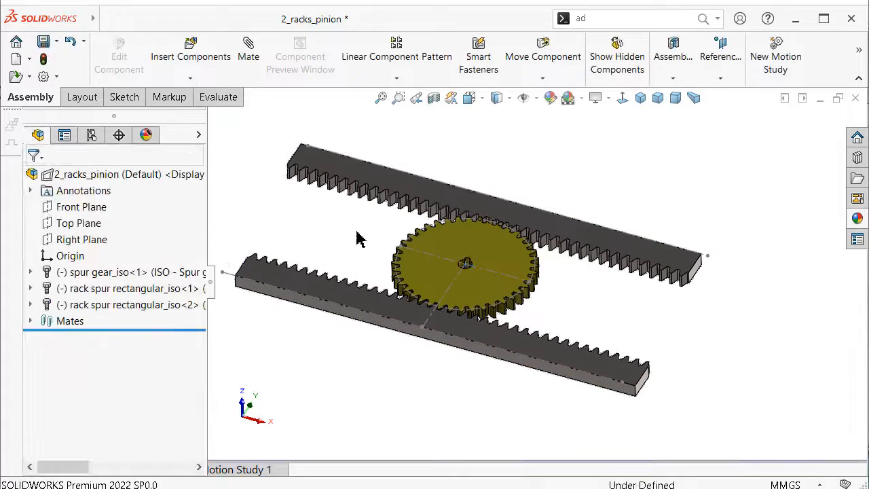
Slide the lower rack and the upper rack lengthwise along their layout lines in the positive X direction
middle_click_drag(357, 228, 369, 394)
left_click(427, 373)
left_click_drag(428, 374, 539, 322)
left_click(322, 321)
left_click_drag(373, 217, 669, 169)
left_click(359, 269)
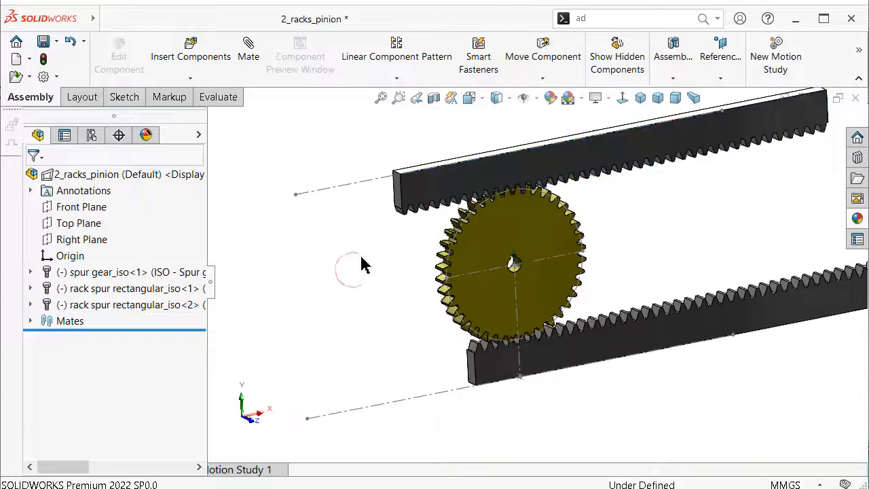
Start an advanced limit distance mate with a maximum value of 125 mm and a minimum value of -125 mm
key("ctrl+shift+z")
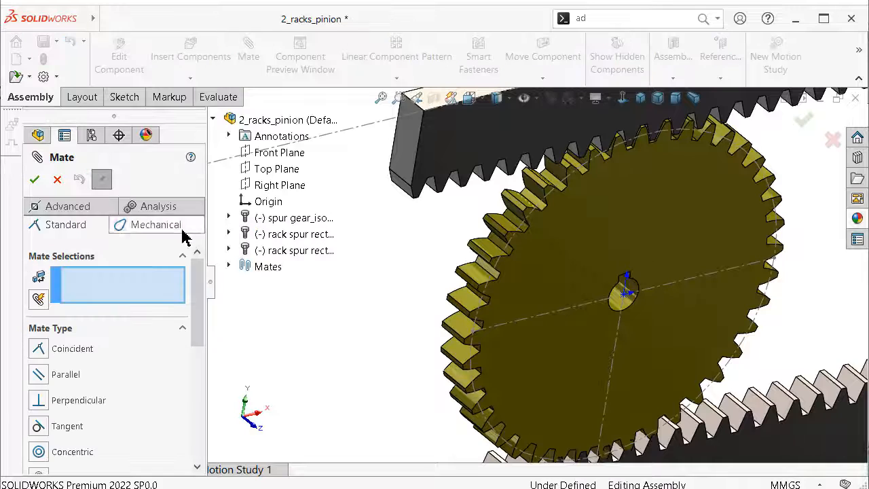
left_click(28, 209)
left_click_drag(197, 310, 204, 363)
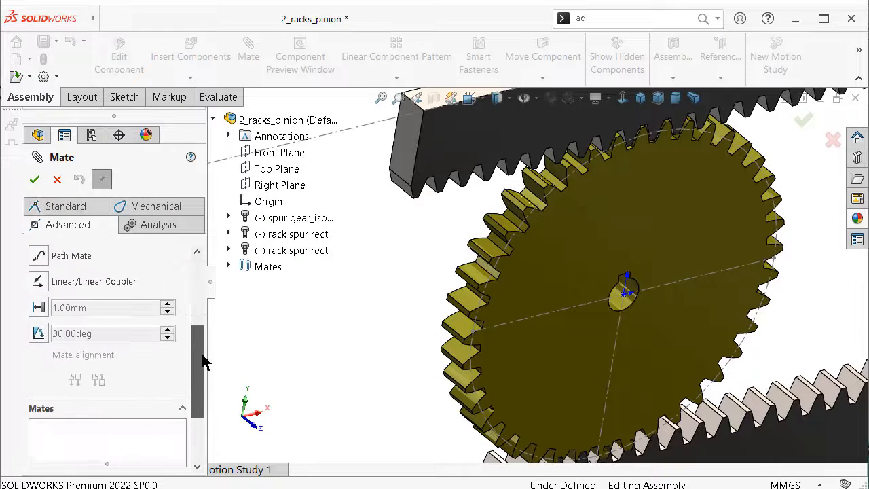
left_click(38, 309)
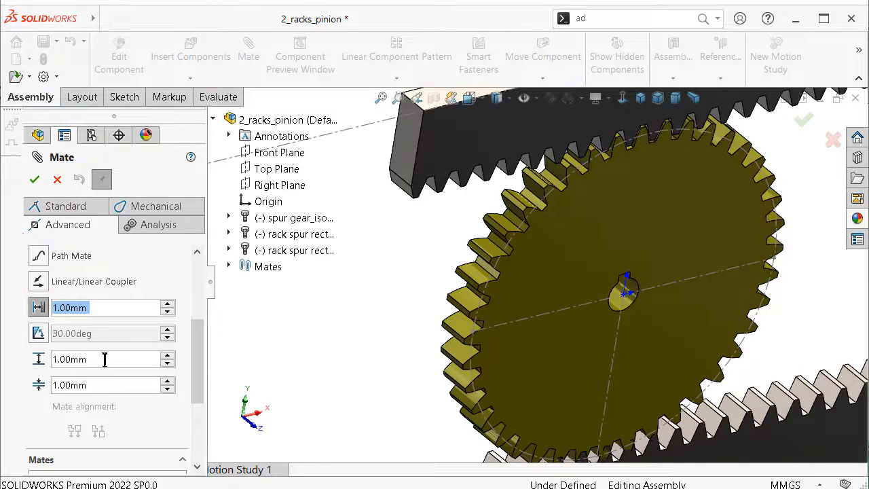
type("125")
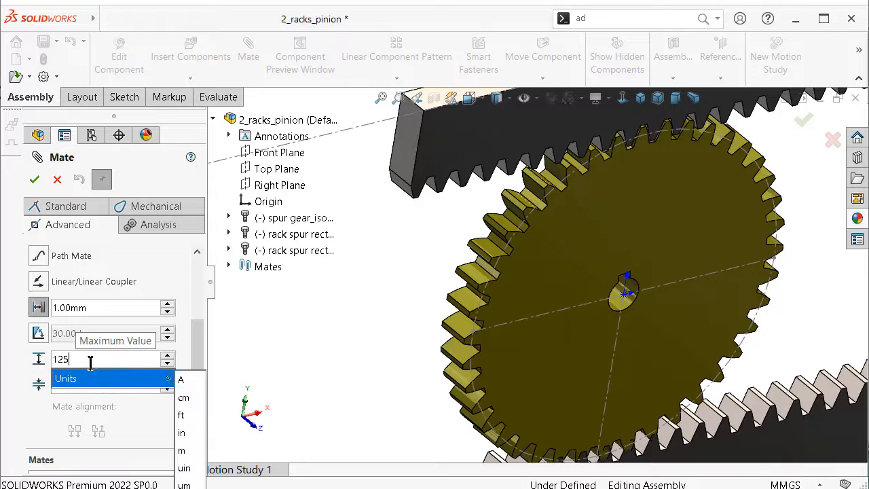
left_click_drag(87, 362, 41, 360)
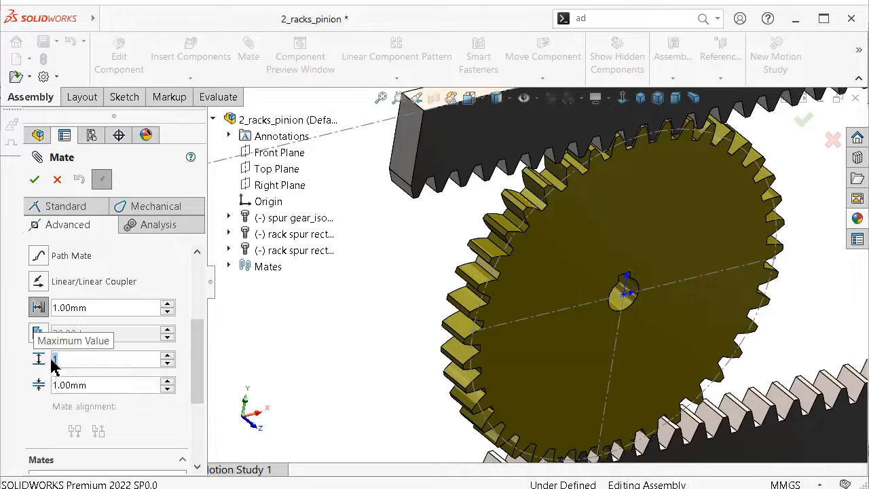
type("250/2")
key("Return")
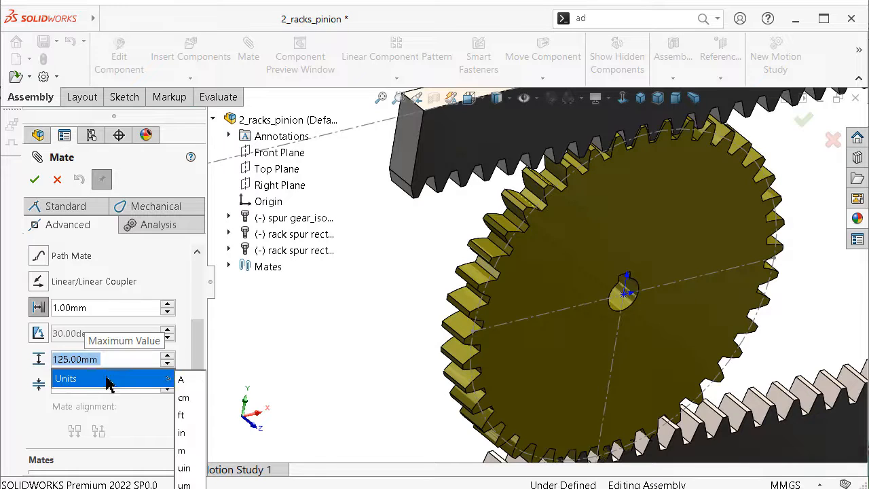
left_click(26, 408)
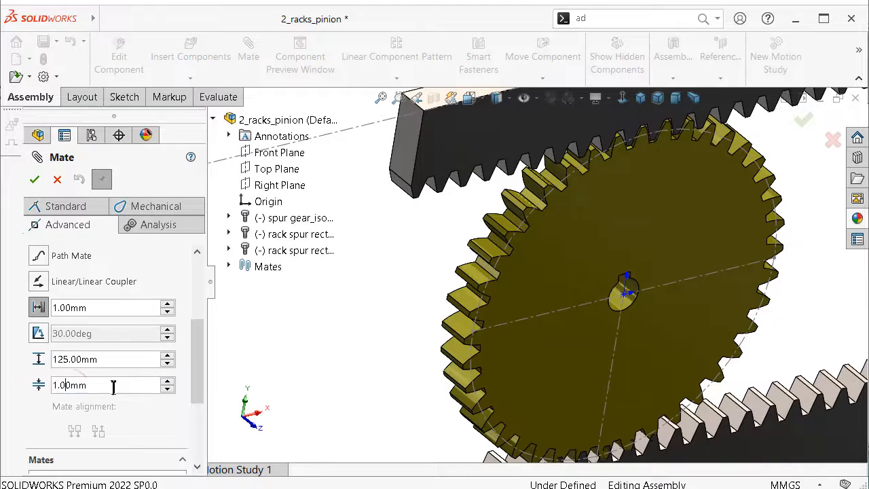
type("-125")
key("Return")
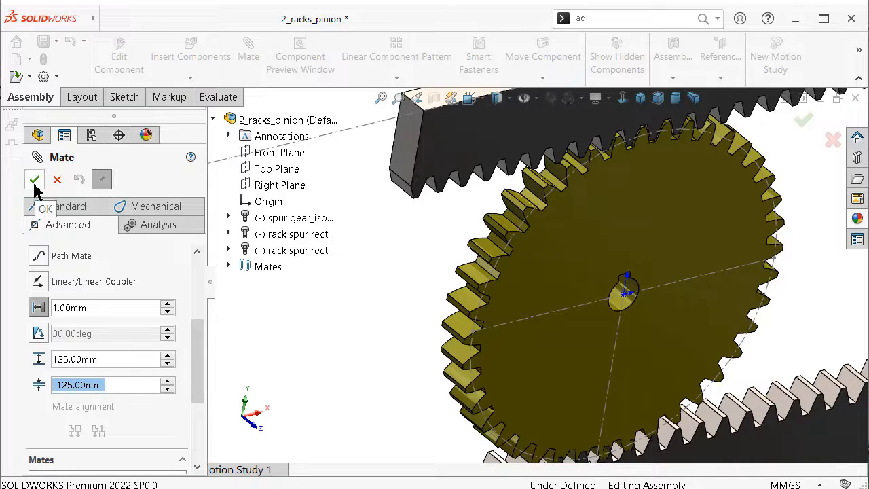
Apply the limit distance mate between the upper rack's end face and the nearby endpoint of the upper layout line
left_click_drag(194, 333, 188, 246)
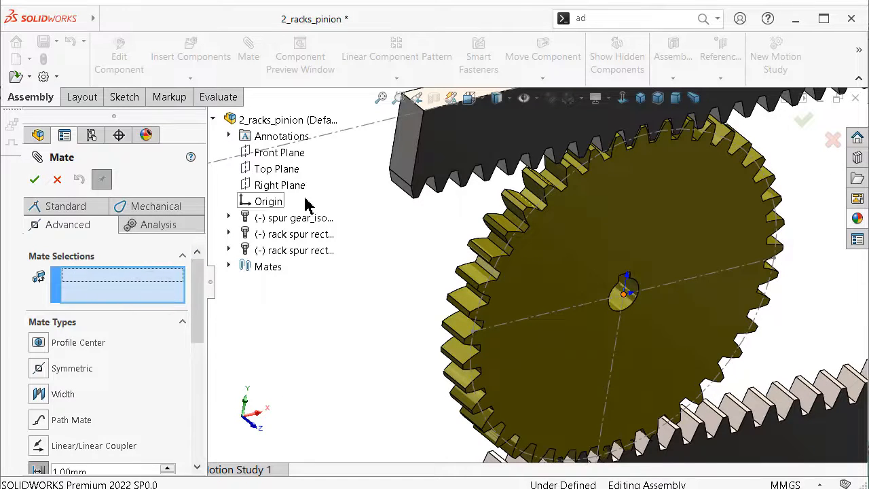
middle_click_drag(306, 198, 373, 184)
left_click(401, 202)
key("ctrl+8")
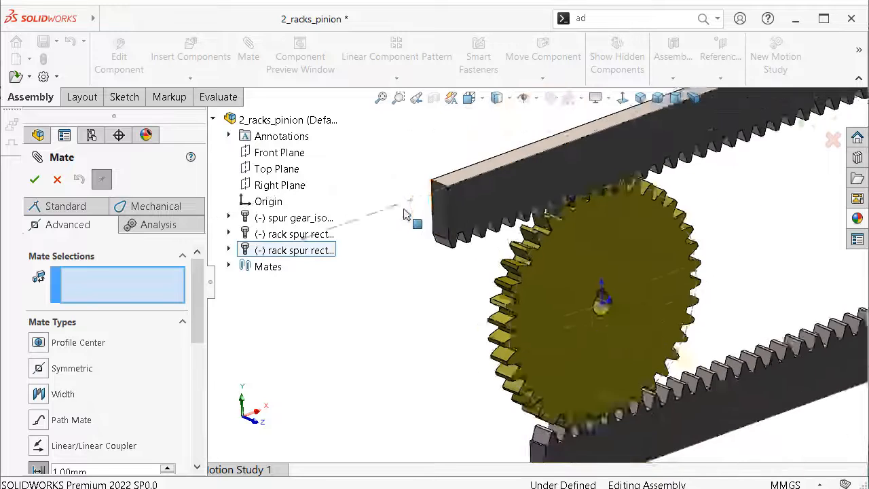
left_click(500, 227)
left_click(383, 249)
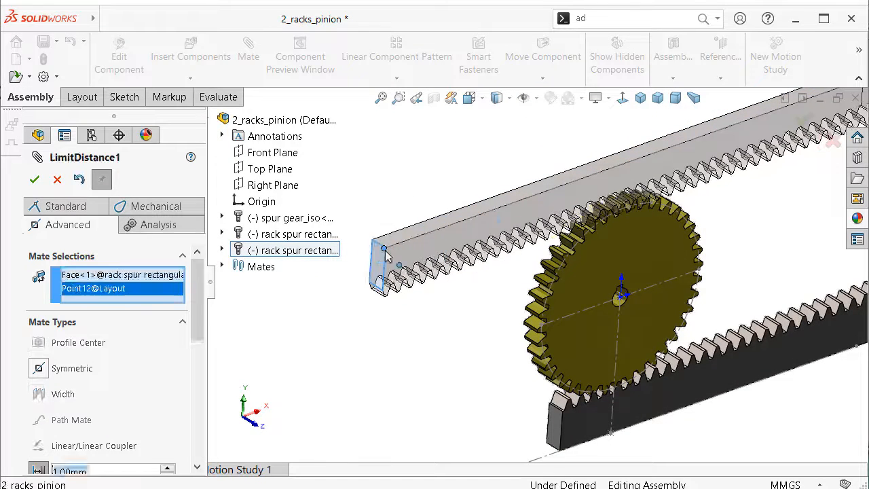
left_click(36, 181)
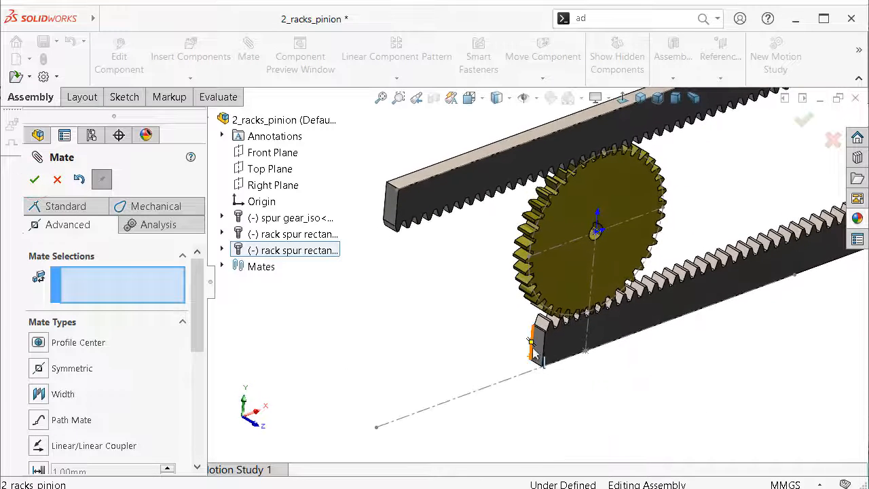
Set up a limit distance mate between the lower rack's end face and the nearby endpoint of the lower layout line
left_click(536, 351)
left_click(377, 428)
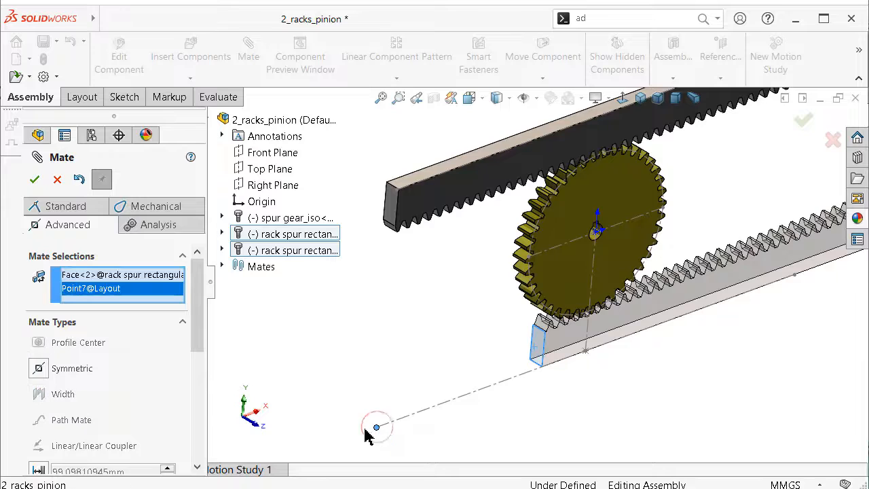
scroll(204, 331, "down", 5)
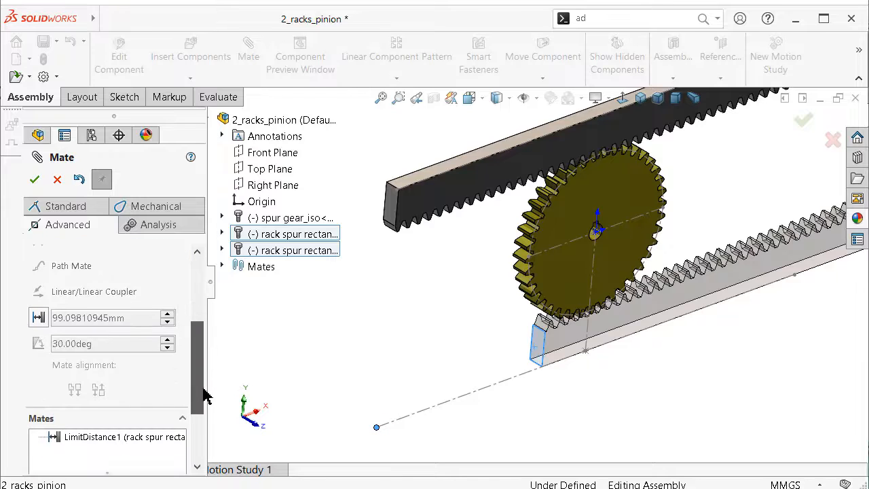
scroll(208, 339, "up", 4)
scroll(209, 340, "up", 1)
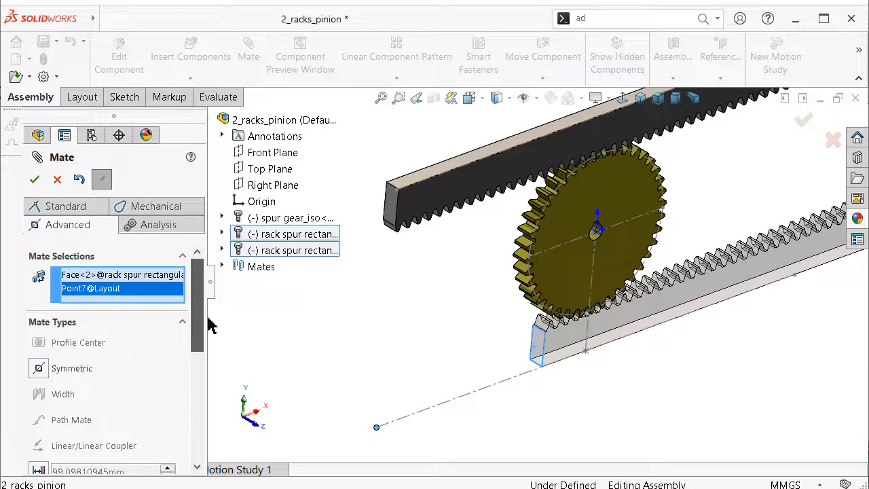
scroll(209, 326, "down", 5)
left_click(39, 316)
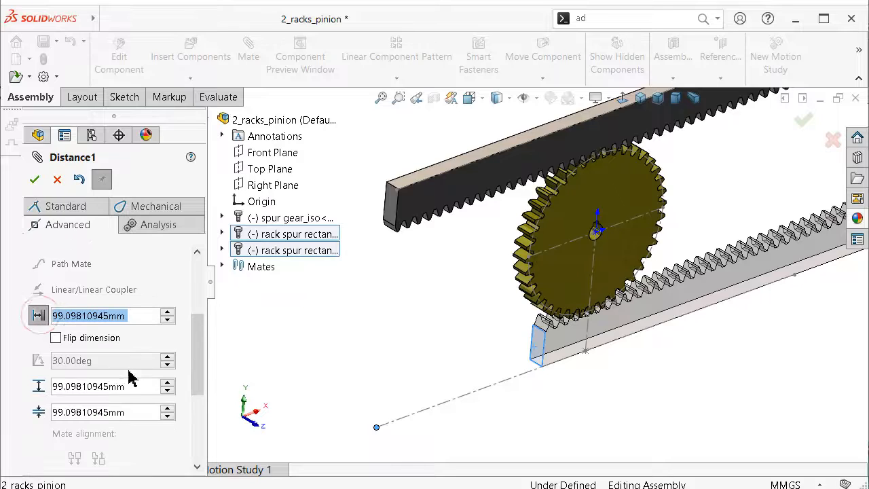
Limit the lower rack's distance to a maximum of 125 mm and a minimum of -125 mm, and finish mating
left_click(150, 387)
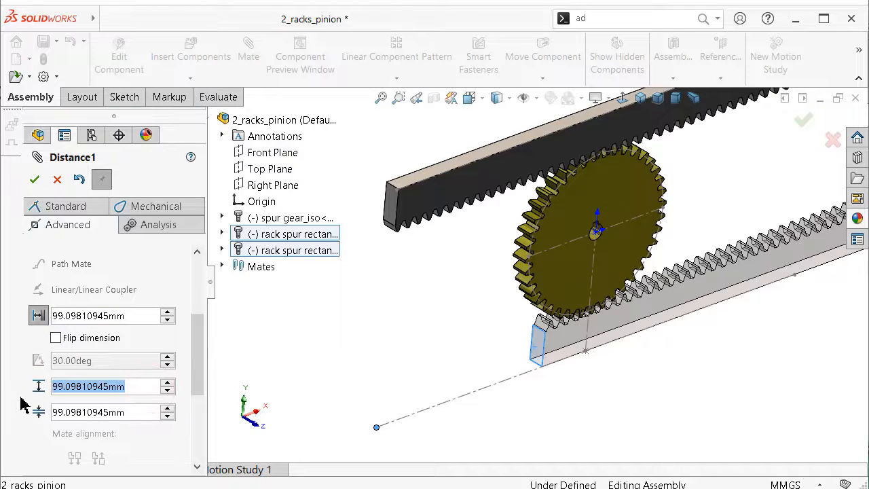
type("125.00mm")
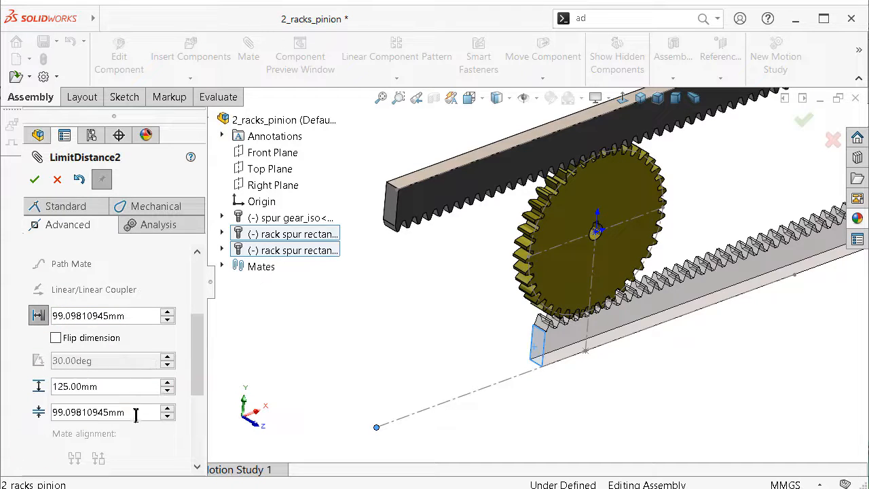
type("-125")
key("Return")
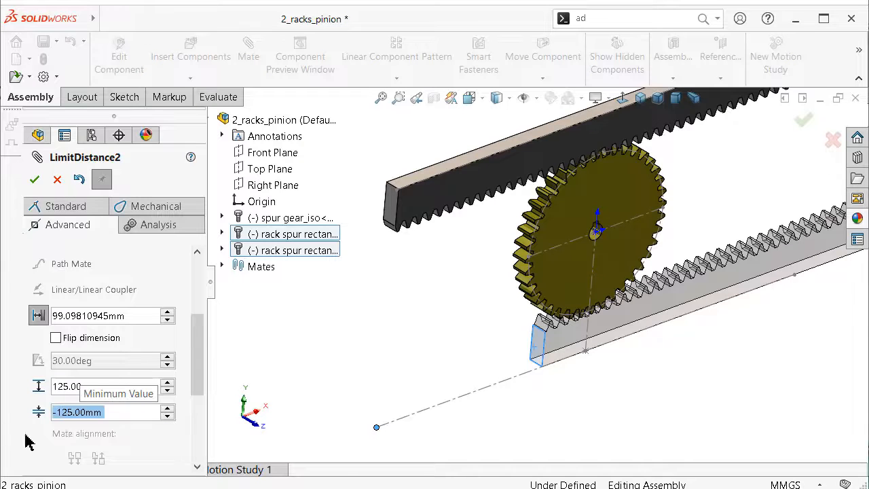
left_click(34, 182)
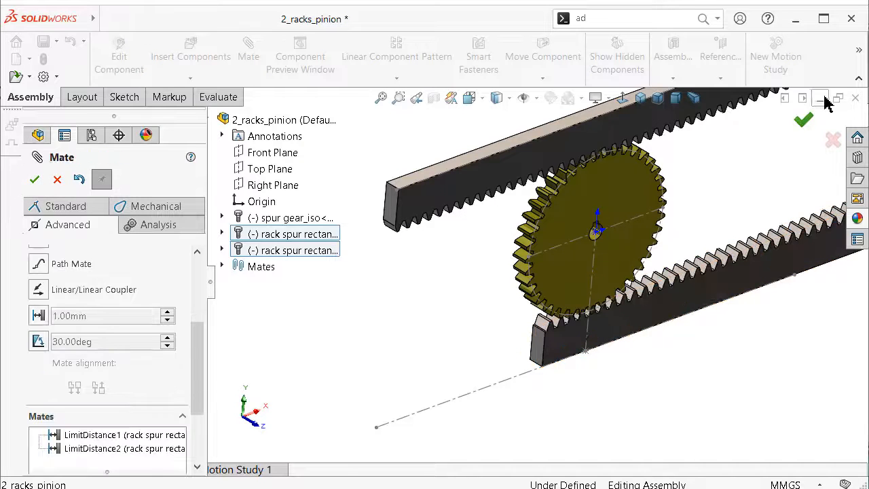
left_click(806, 122)
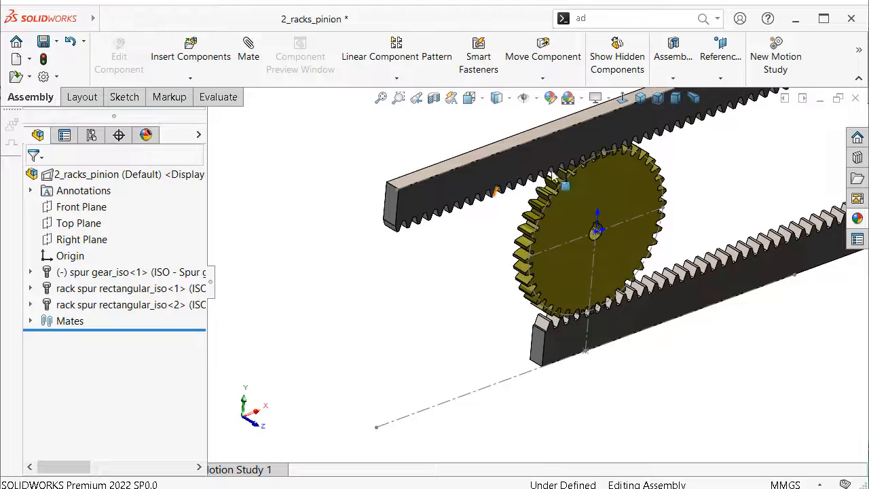
Slide the upper rack in the negative X direction until its teeth mesh with the gear in the front view
left_click(622, 98)
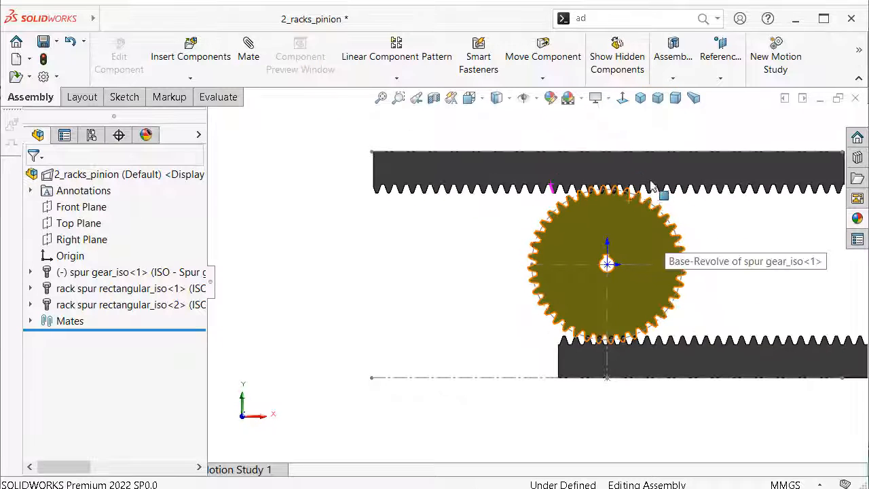
left_click_drag(650, 186, 563, 183)
scroll(543, 188, "down", 4)
left_click(734, 307)
scroll(735, 307, "up", 1)
scroll(659, 377, "up", 2)
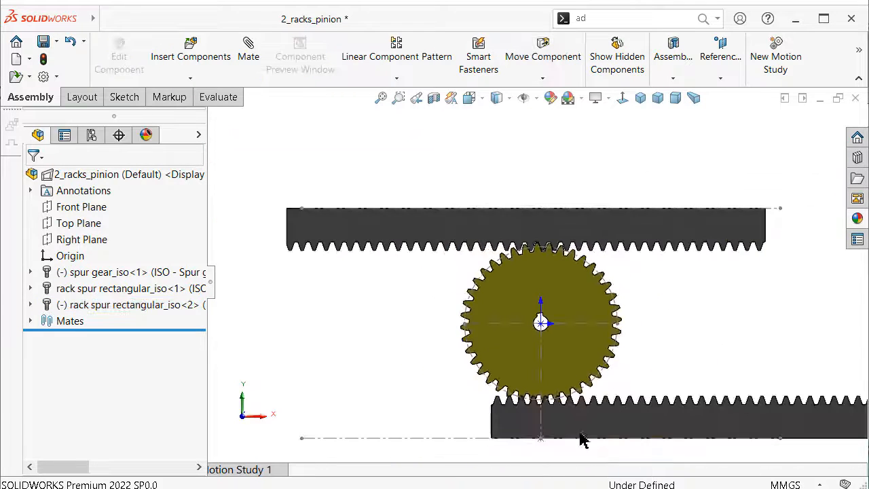
Slide the lower rack in the negative X direction beneath the pinion and fine-tune its position so the teeth mesh
mouse_move(612, 436)
left_mouse_down()
mouse_move(393, 462)
mouse_move(398, 440)
left_mouse_up()
left_click(377, 332)
scroll(549, 427, "down", 3)
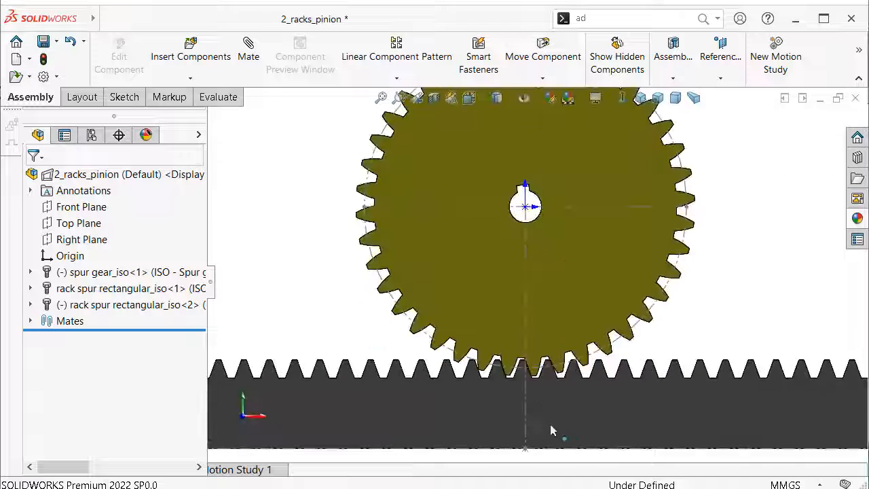
left_click(550, 429)
left_click(756, 252)
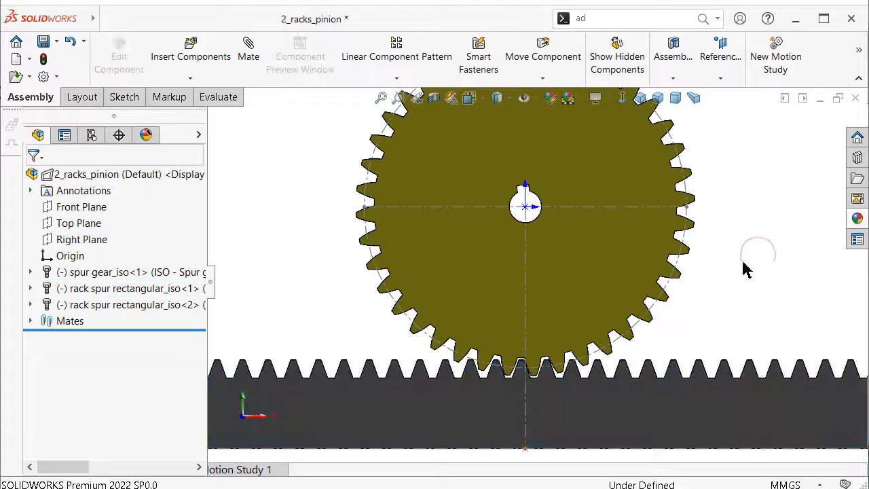
scroll(727, 271, "up", 3)
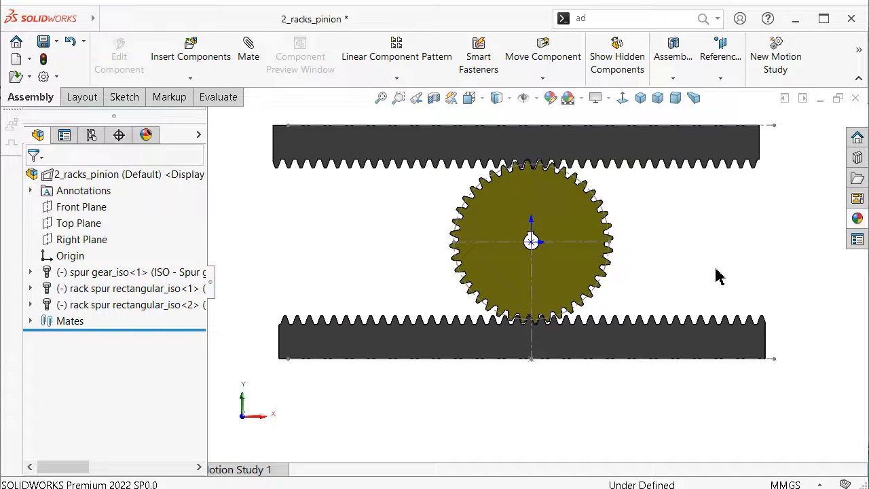
Hide the feature tree to enlarge the model view and save the assembly
left_click(211, 279)
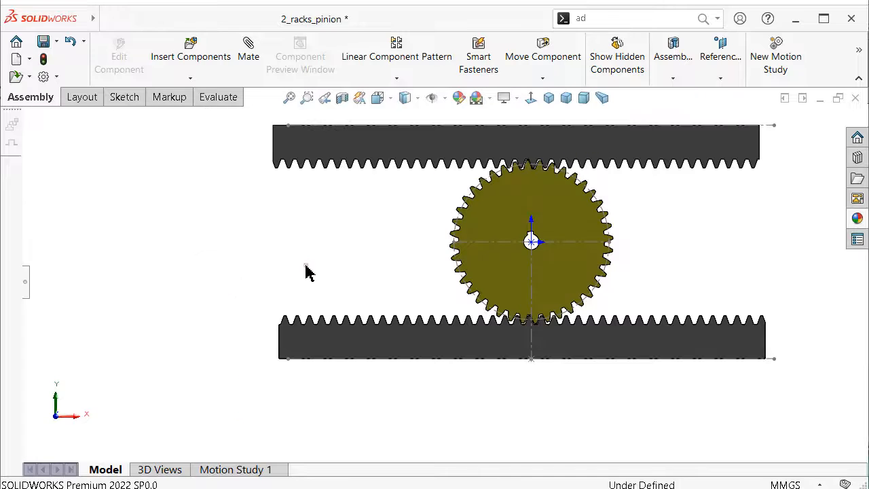
scroll(572, 199, "down", 2)
scroll(567, 199, "up", 1)
scroll(560, 190, "down", 1)
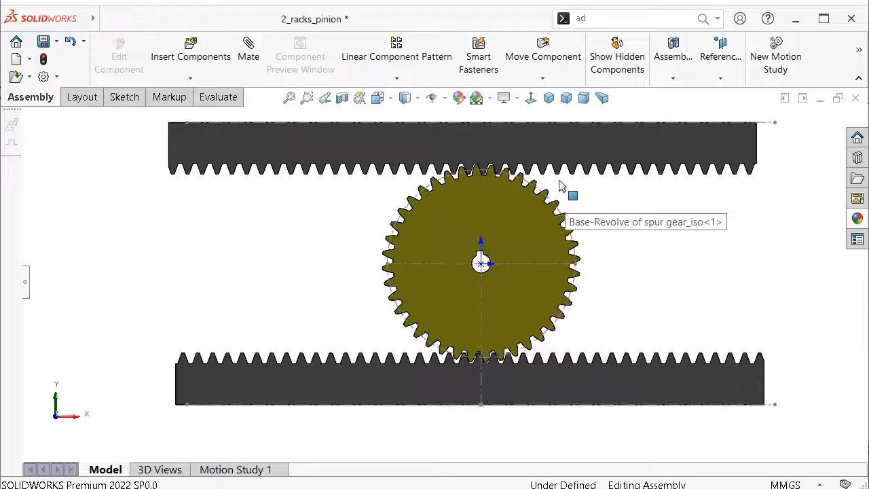
key("ctrl+s")
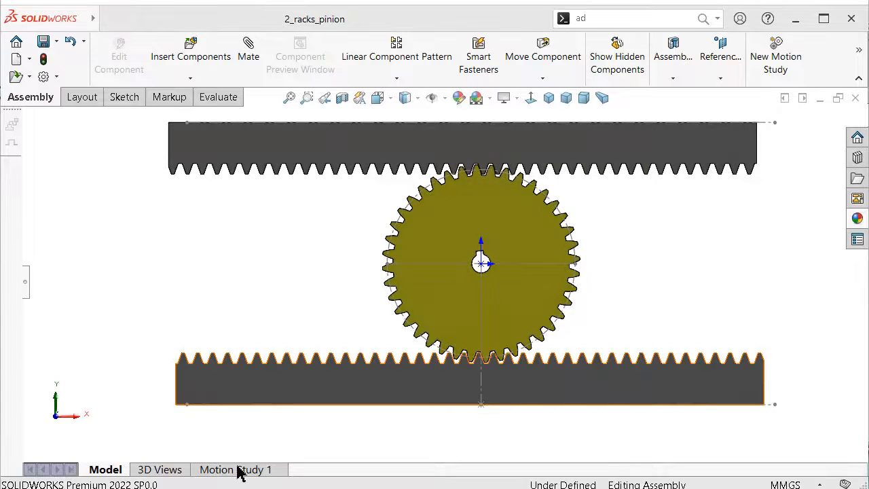
Find the Add-Ins command by searching for "ad" and check that the SOLIDWORKS Motion add-in is active
left_click(634, 16)
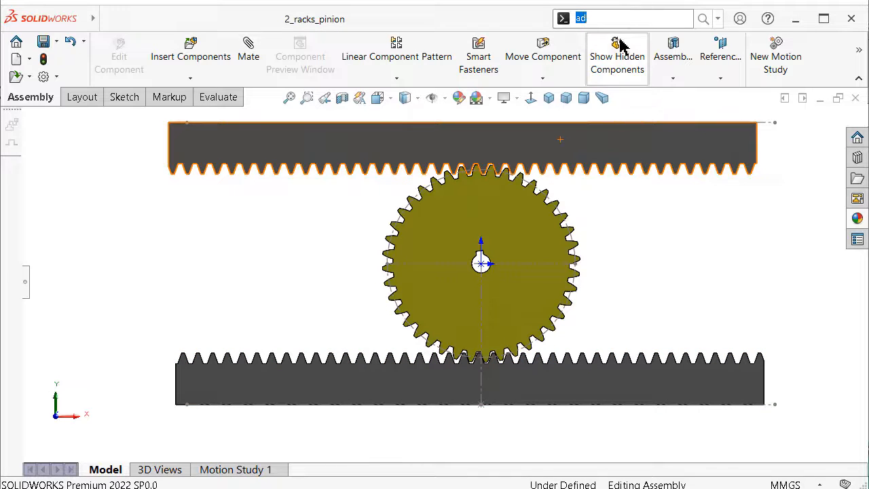
type("ad")
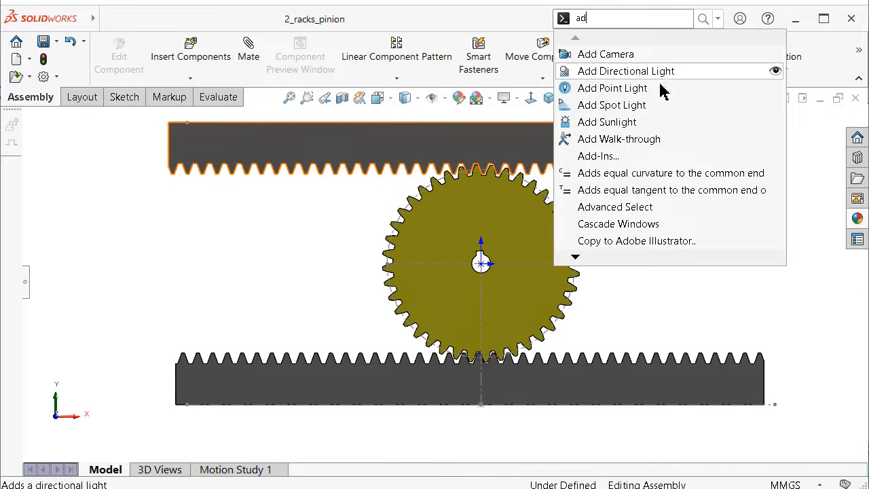
left_click(642, 161)
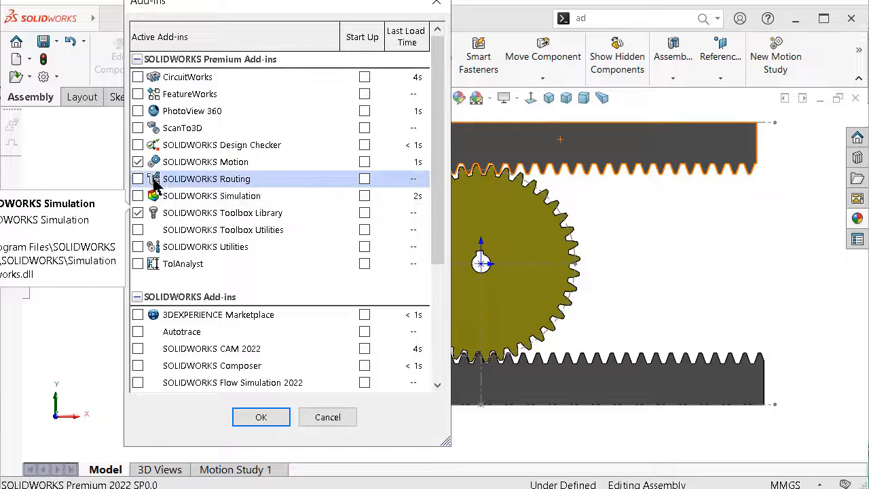
left_click(262, 416)
Switch Motion Study 1 to Motion Analysis and add a rotary motor on the gear's bore edge at a constant speed of 2 RPM
left_click(248, 468)
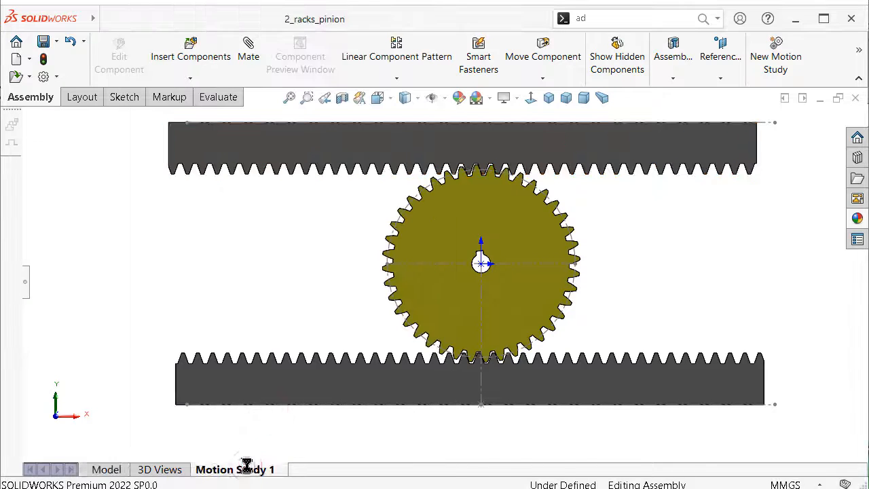
left_click(96, 457)
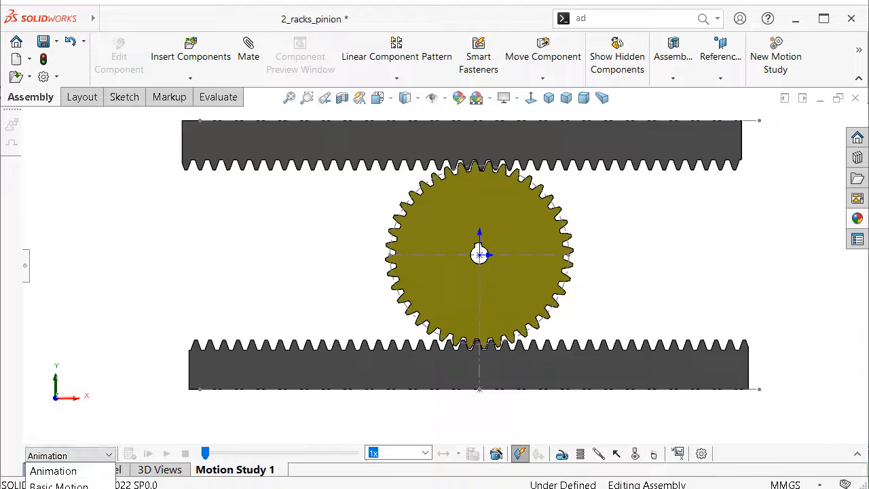
left_click(562, 455)
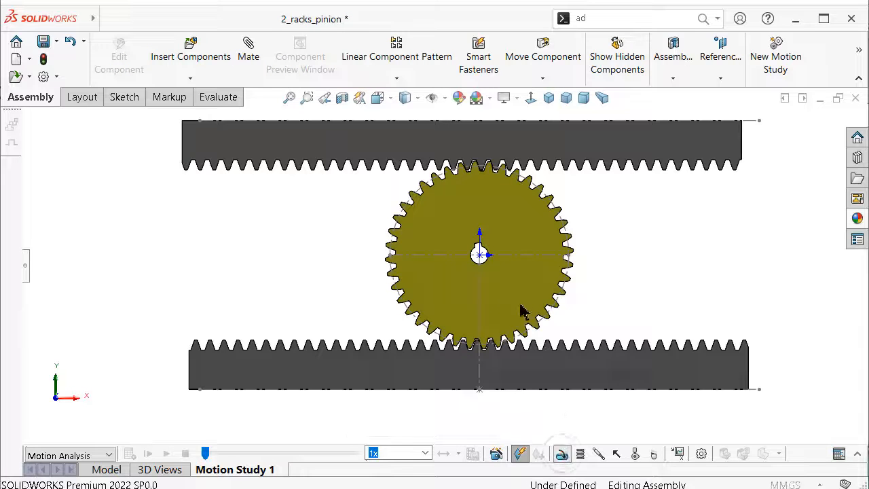
left_click(27, 271)
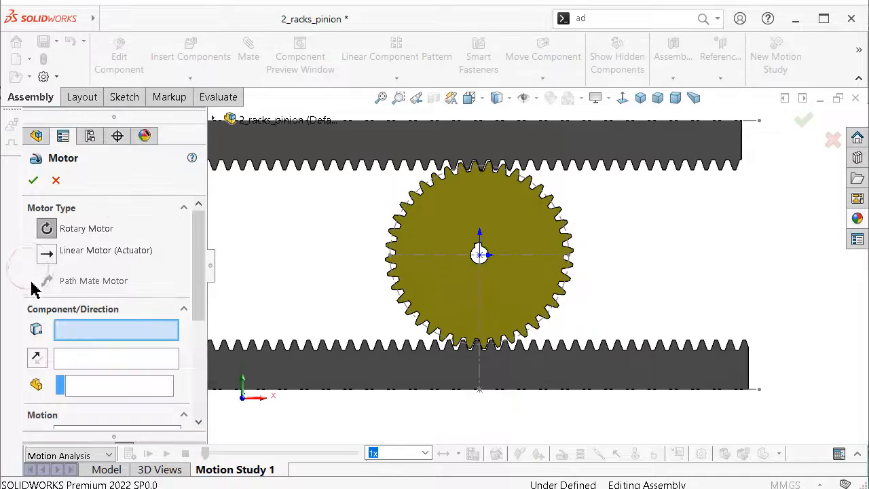
left_click(485, 260)
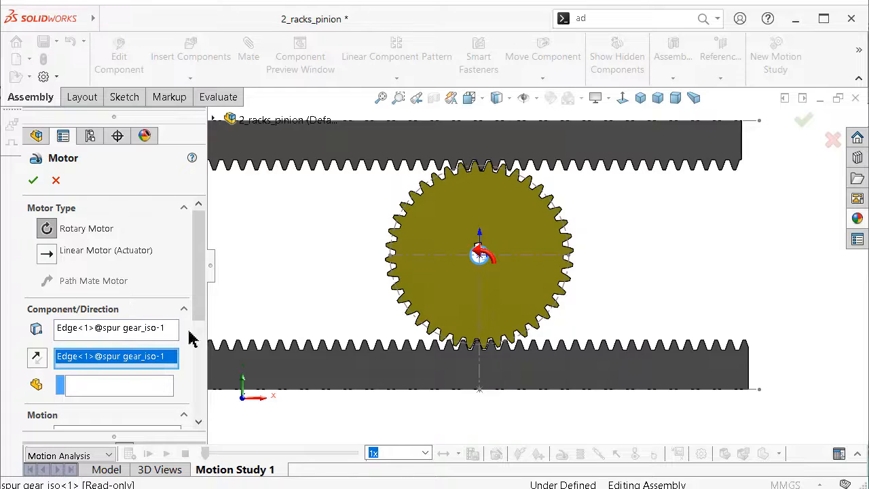
scroll(202, 295, "down", 3)
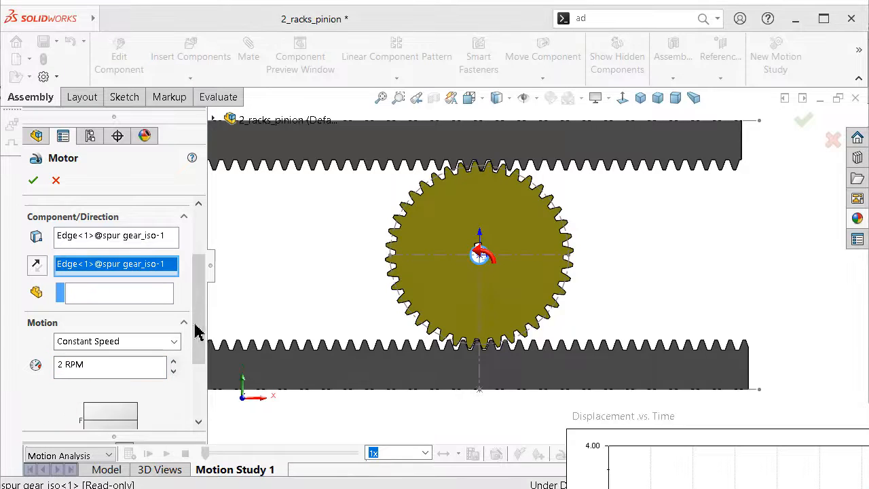
left_click_drag(194, 340, 185, 253)
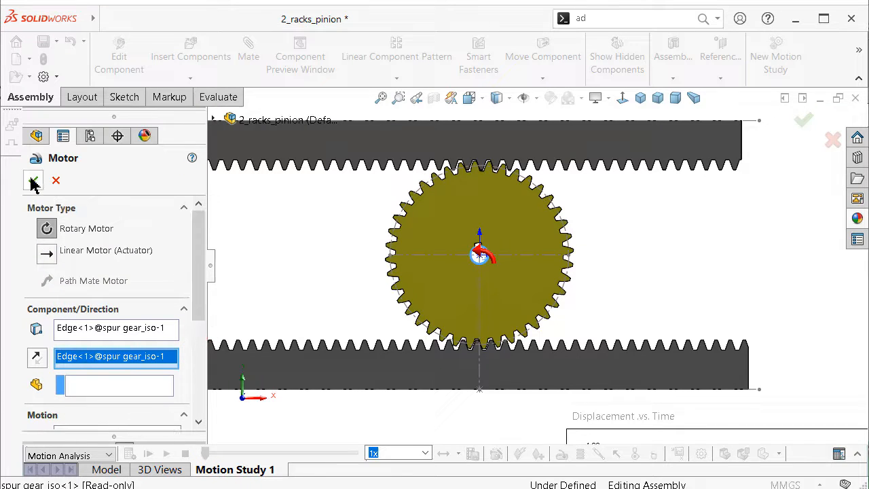
left_click(33, 181)
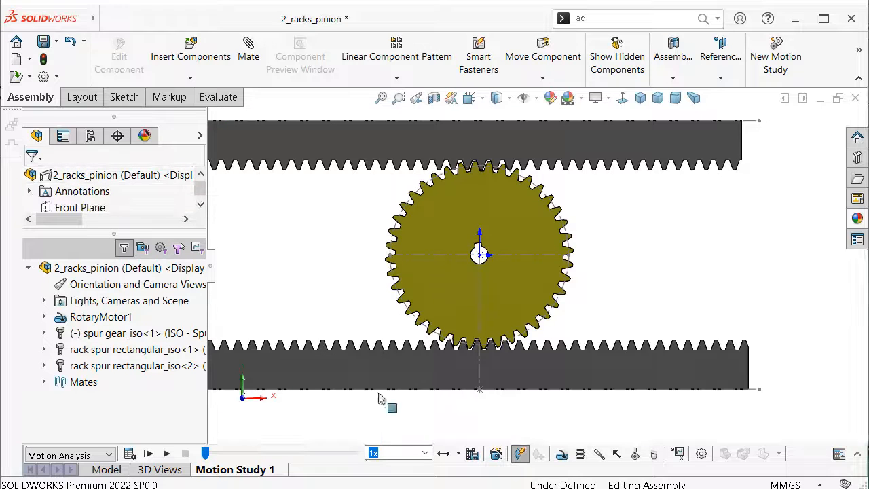
Add a solid body contact between the spur gear and both the upper and lower racks
left_click(636, 453)
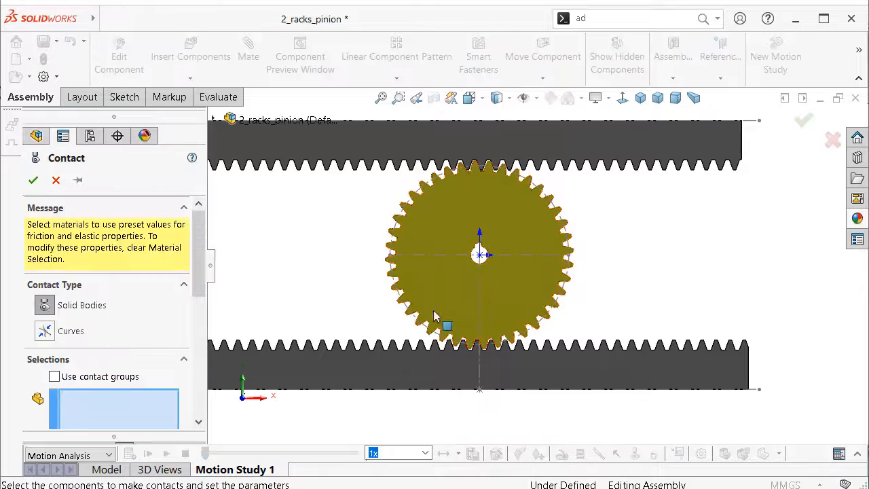
left_click(455, 325)
left_click(411, 151)
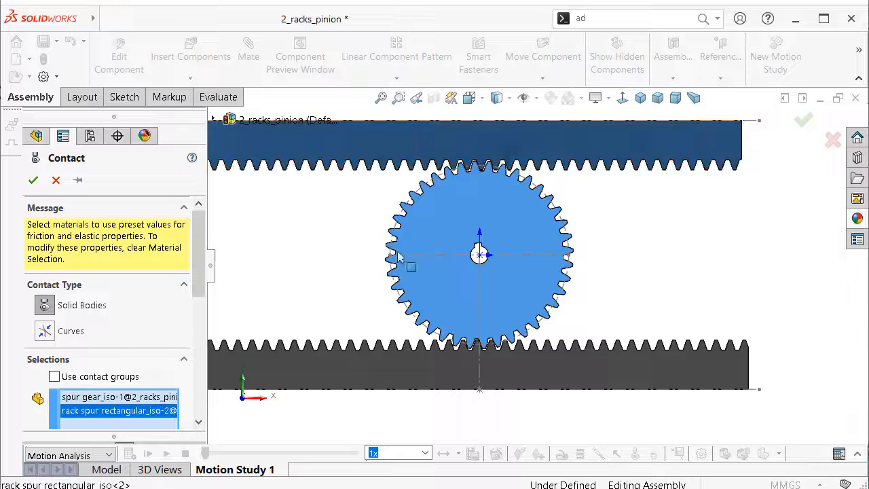
left_click(380, 375)
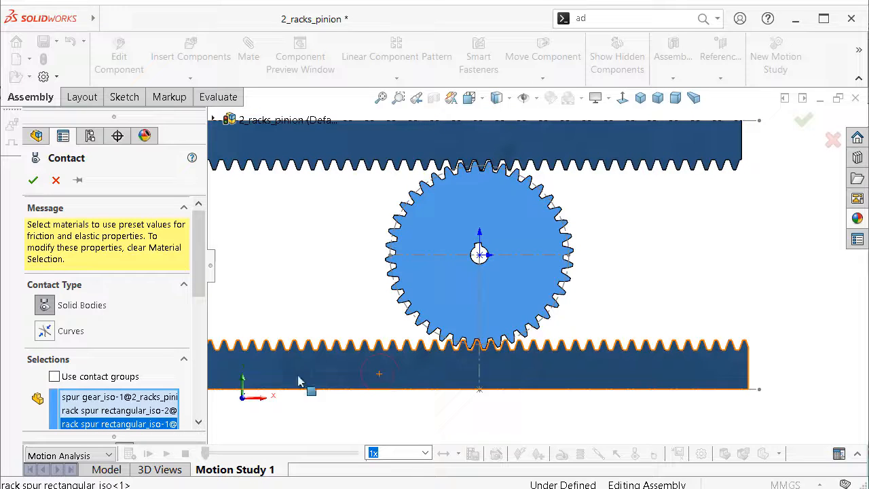
left_click(34, 180)
Set the Motion Analysis frame rate to 2030 frames per second, and calculate and play the study
left_click(700, 455)
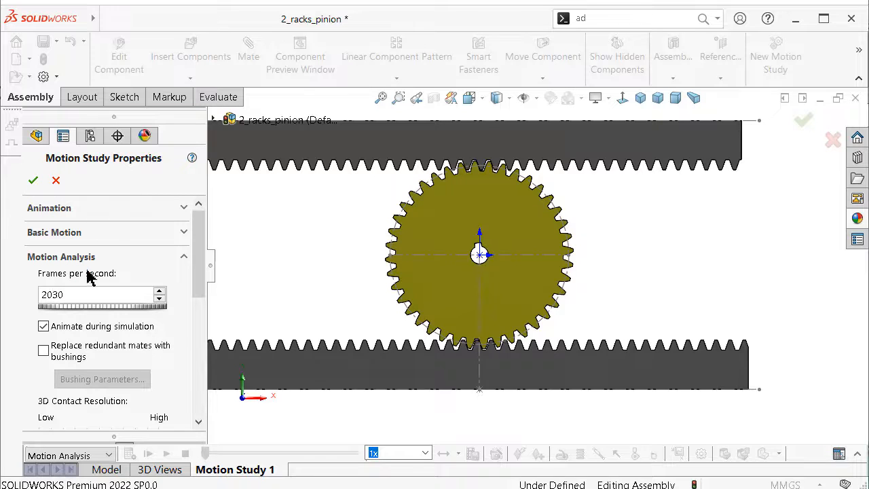
left_click(33, 182)
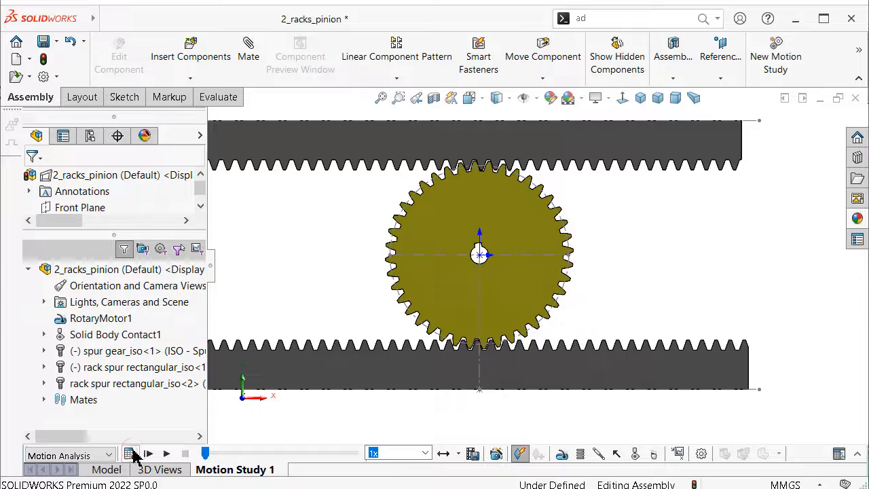
left_click(130, 455)
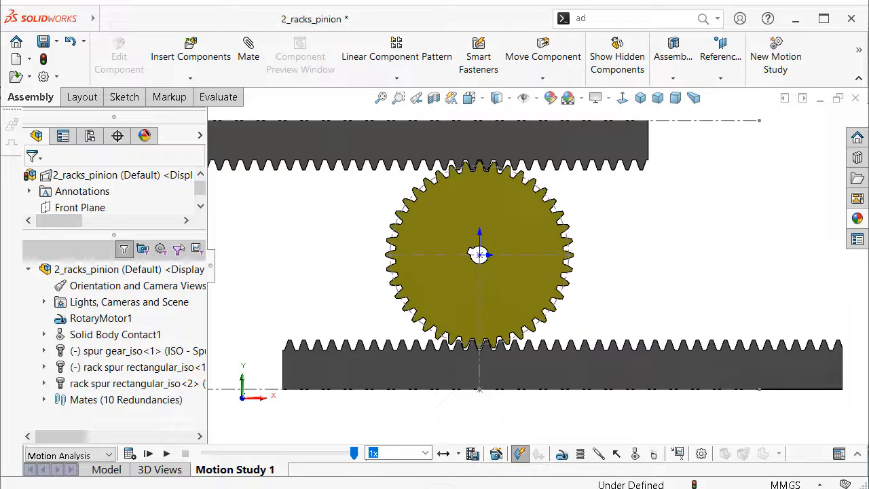
left_click(165, 454)
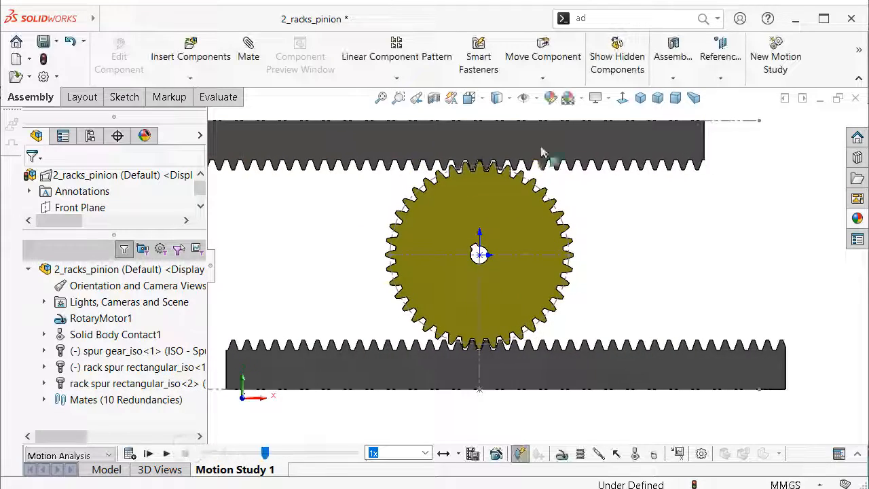
Hide the origin and the construction sketch lines on the gear and racks, leaving only the solid parts displayed
left_click(537, 99)
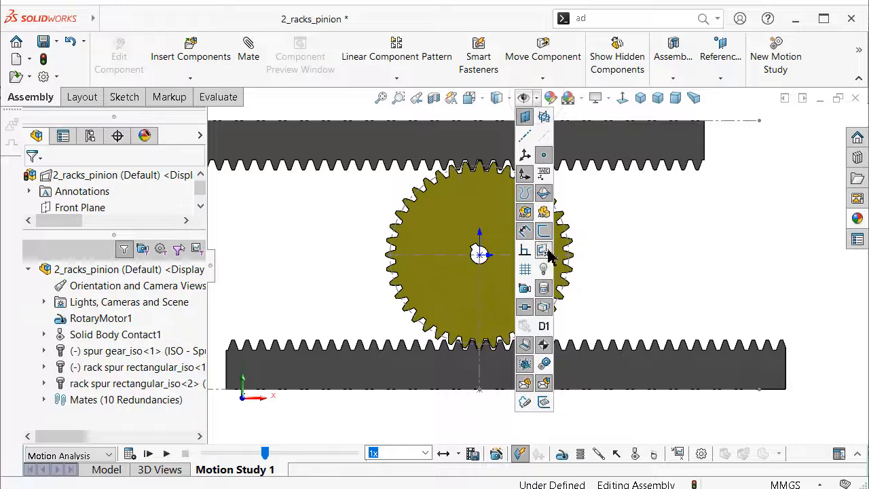
left_click(349, 288)
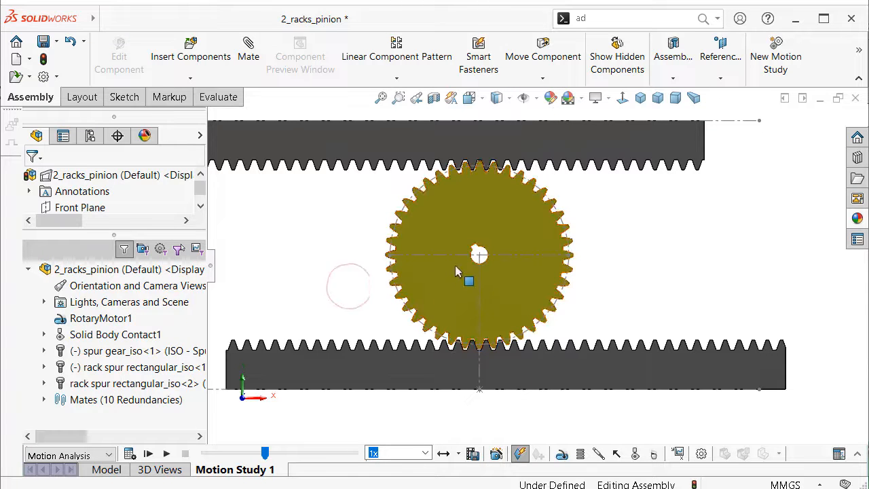
left_click(213, 267)
scroll(401, 251, "down", 3)
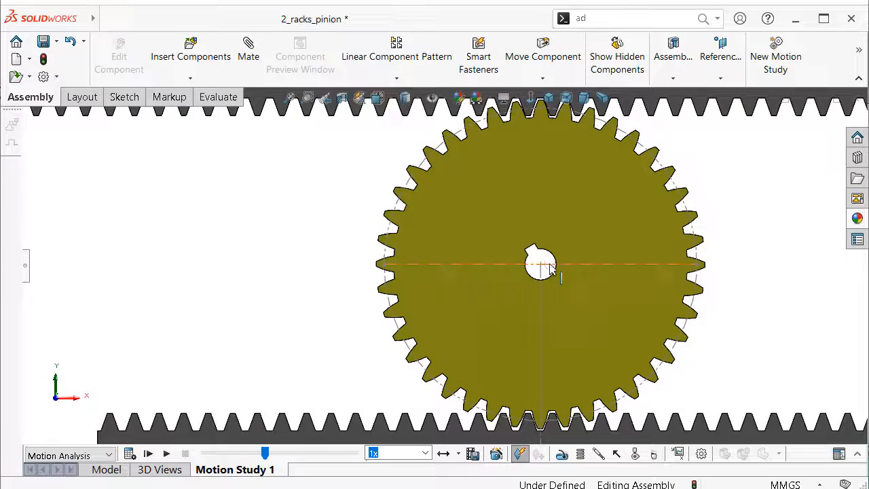
left_click(550, 267)
left_click(606, 230)
key("f")
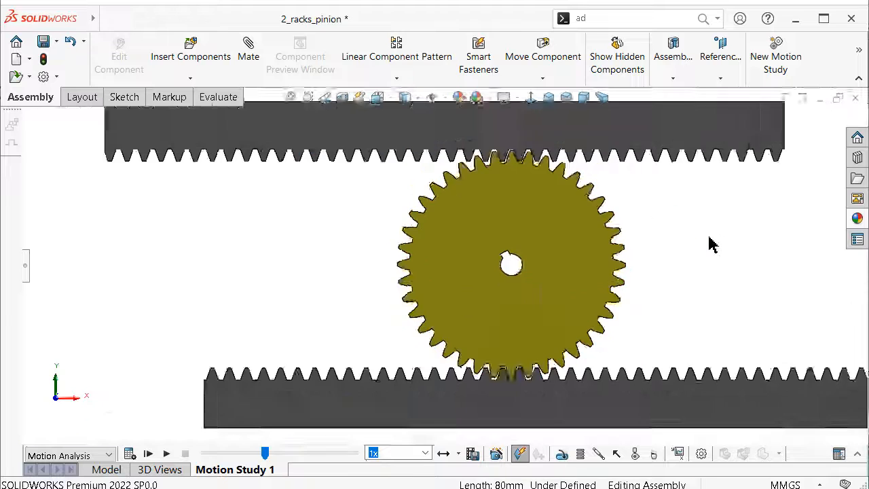
Expand the study timeline, extend its duration to 10 seconds and calculate the motion
left_click(859, 455)
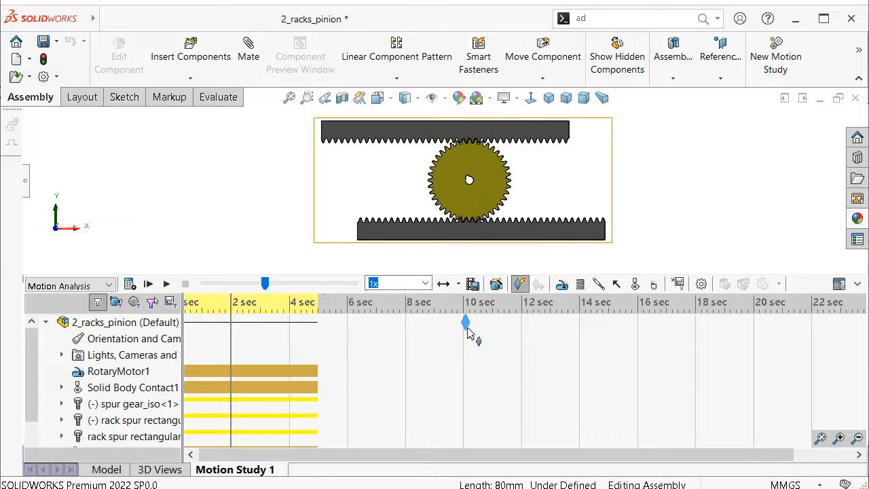
left_click_drag(465, 332, 467, 338)
left_click(129, 284)
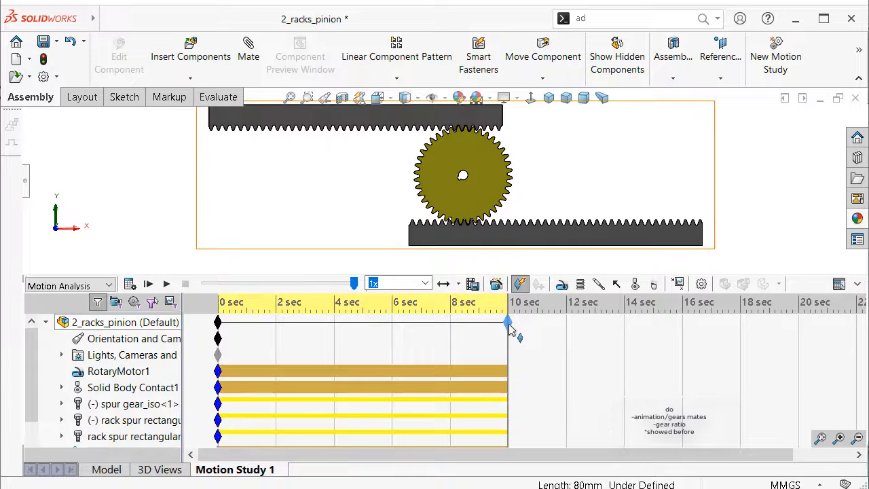
Extend the motion study's duration to 14 seconds and recalculate it
left_click_drag(597, 328, 574, 339)
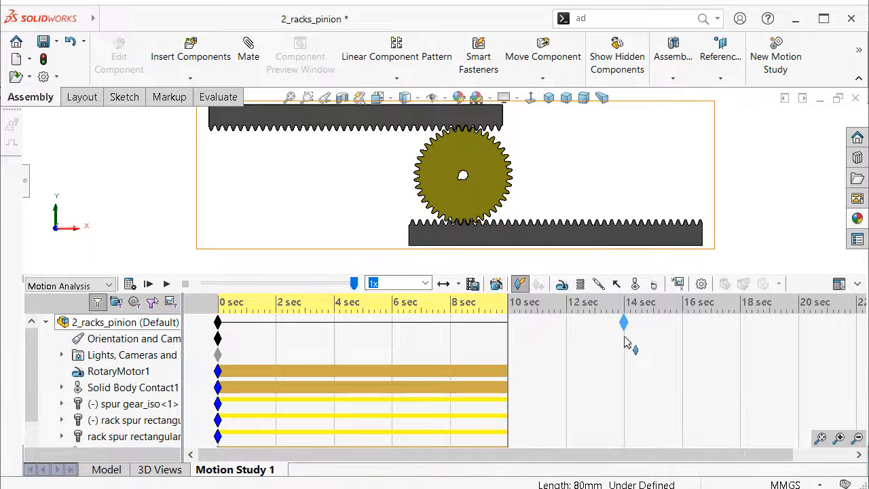
left_click_drag(627, 343, 625, 341)
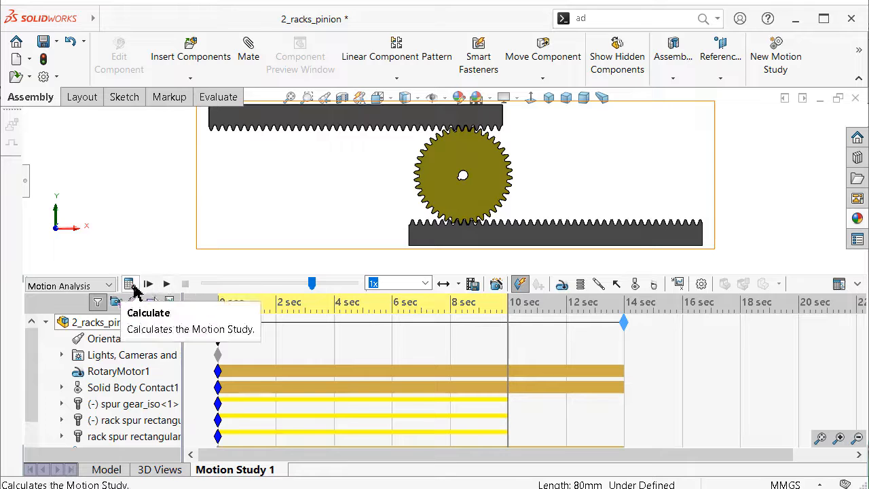
left_click(129, 285)
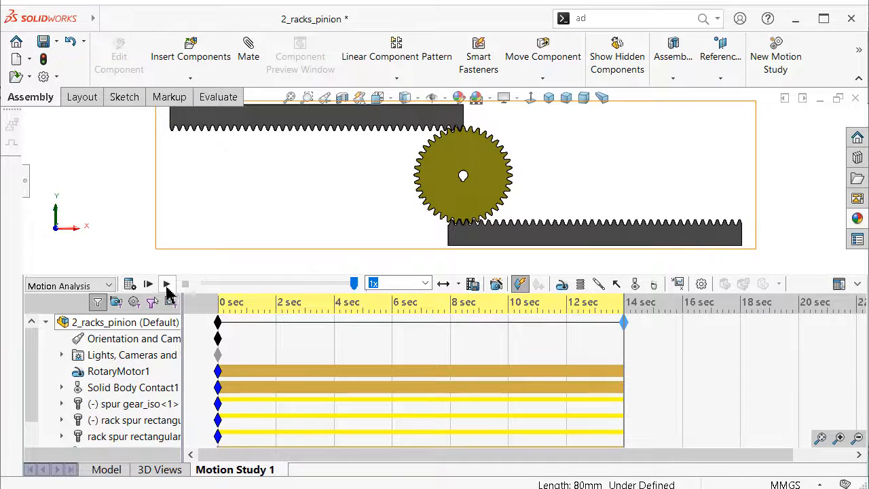
Play the calculated study and set its playback speed to 5x
left_click(166, 284)
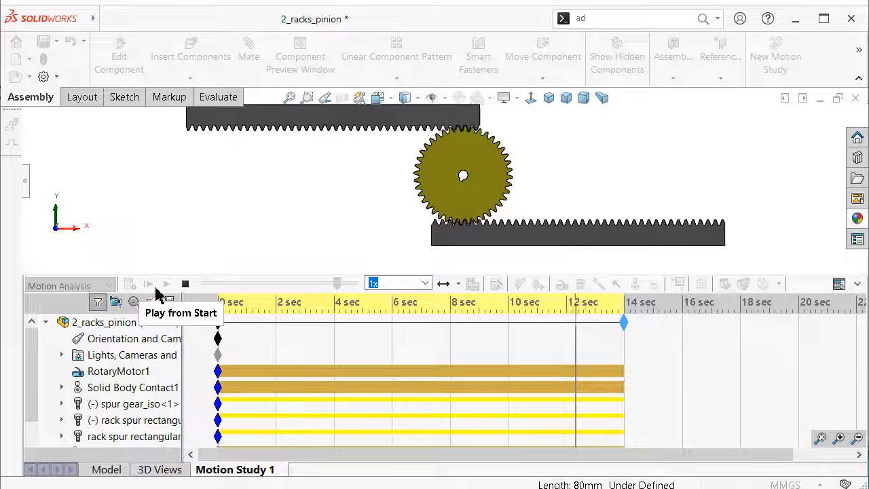
left_click(426, 283)
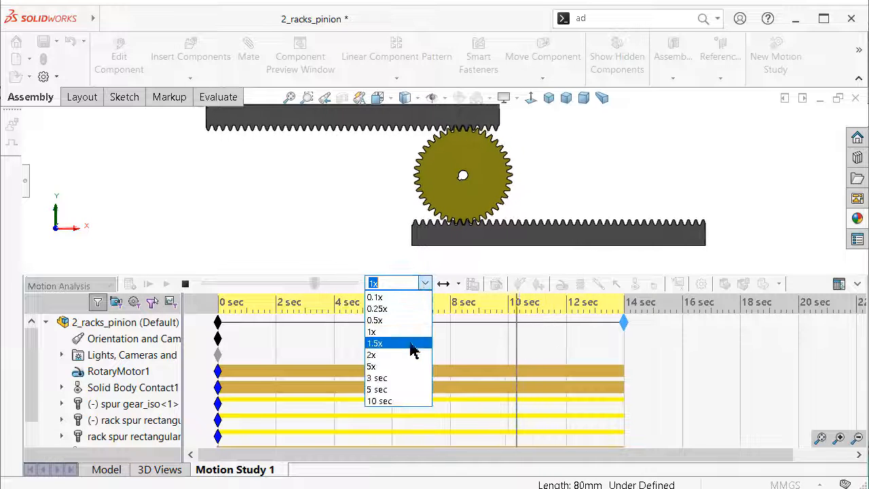
left_click(406, 366)
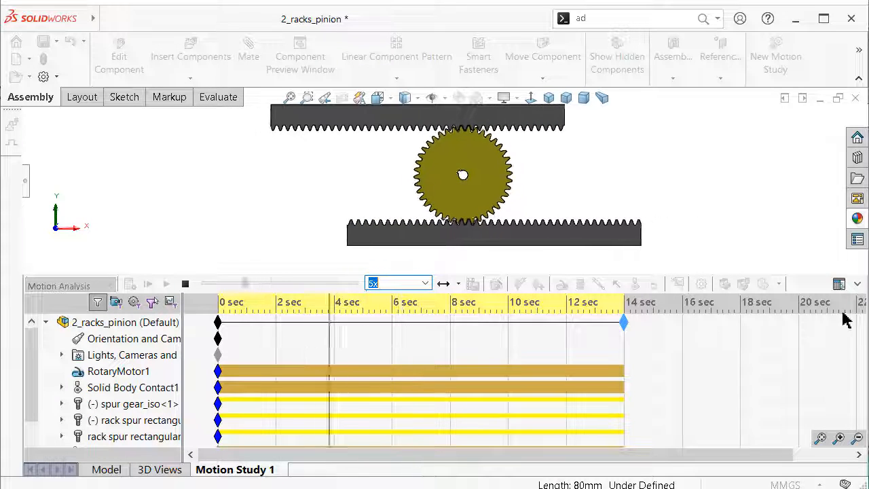
Collapse the study timeline and watch the moving racks and pinion in isometric and dimetric views
left_click(857, 283)
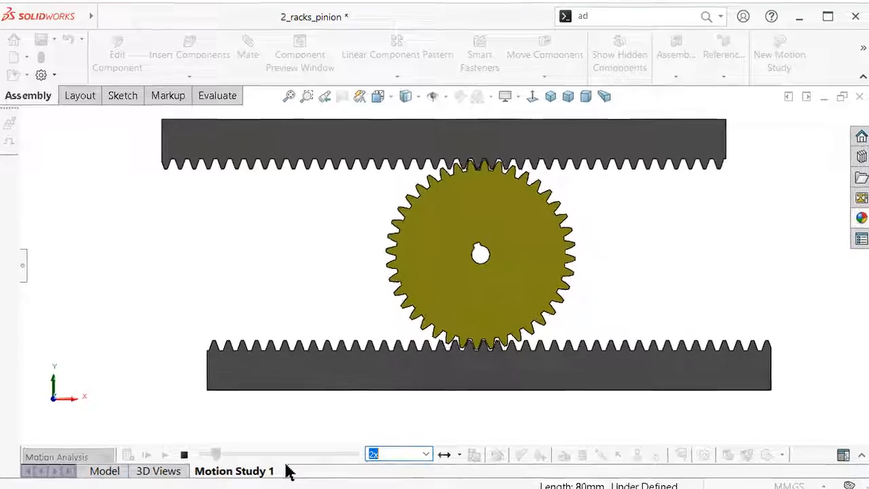
left_click(552, 94)
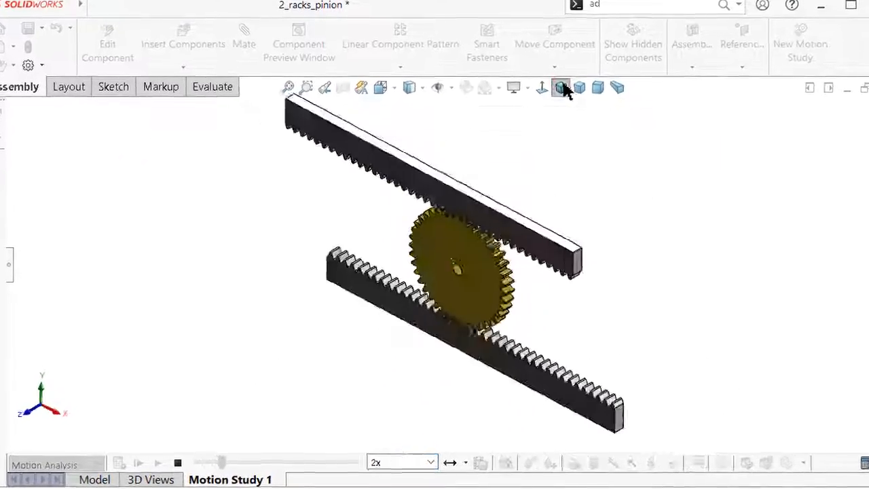
left_click(602, 84)
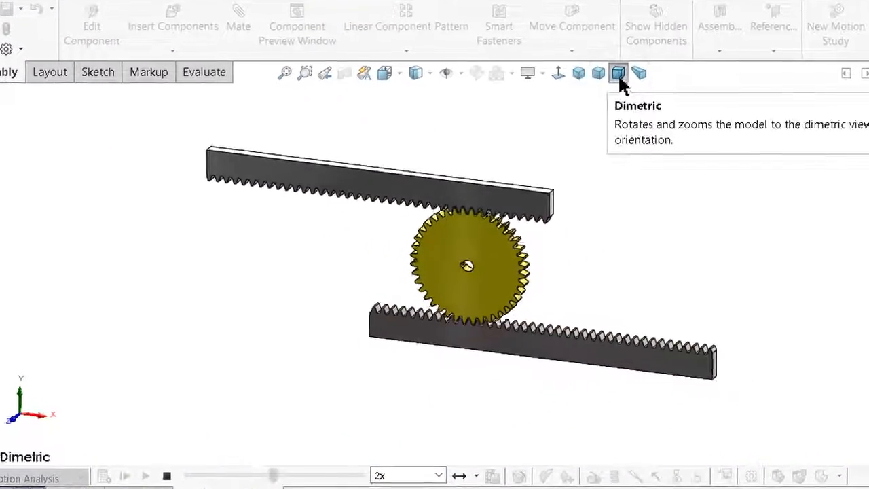